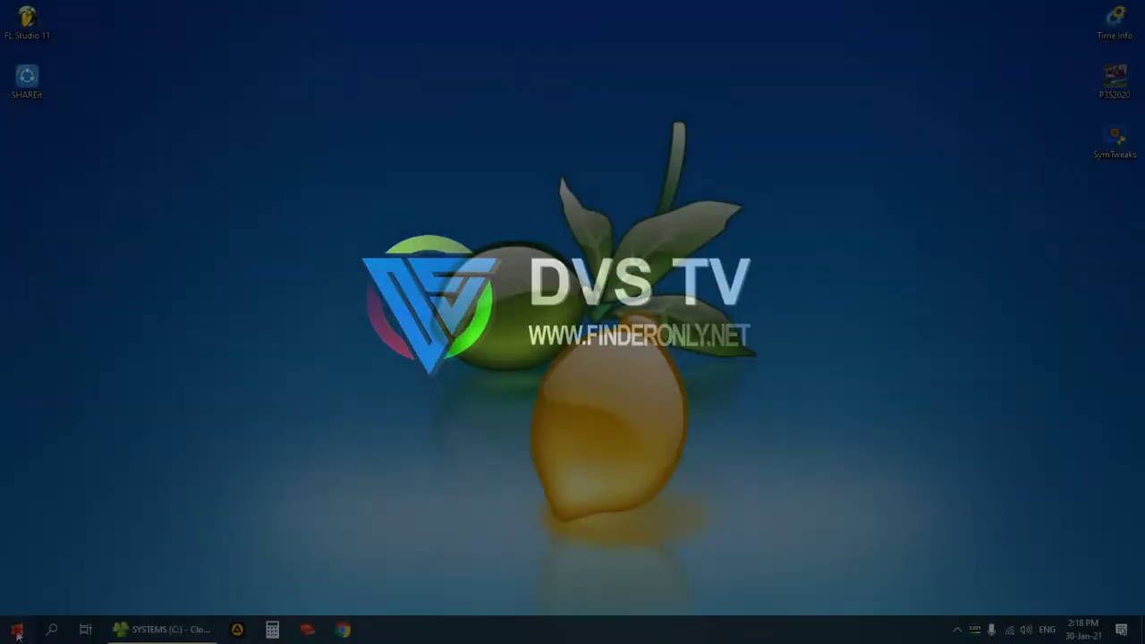
- Launch WinRAR from a Start search for 'winra' and move its window higher up
{"action": "left_click", "coordinate": [17, 633]}
{"action": "type", "text": "winra"}
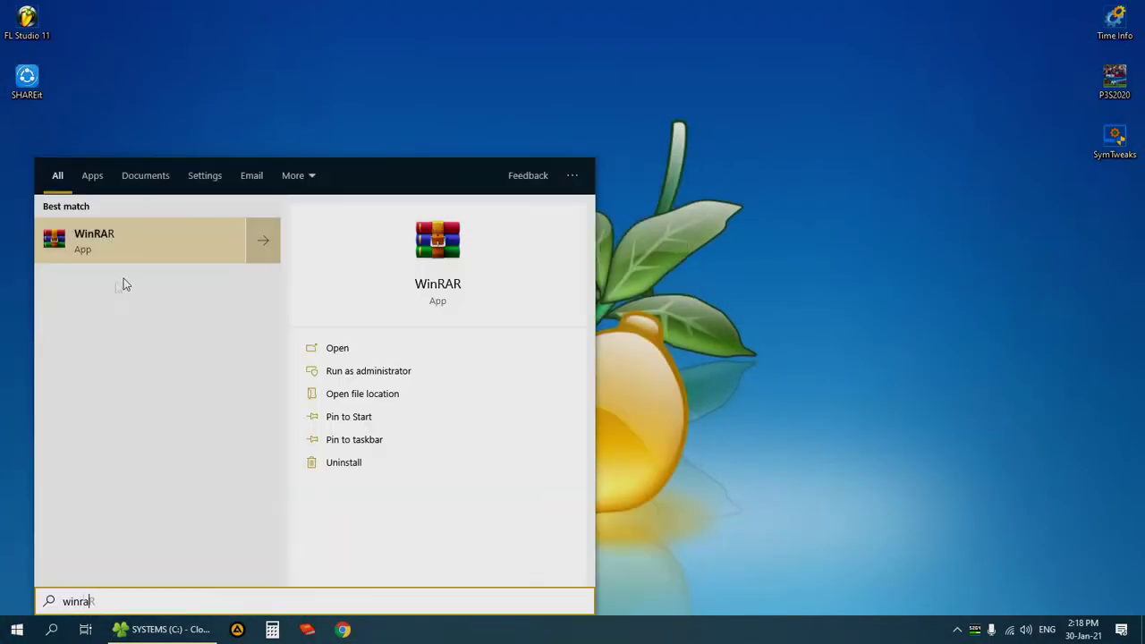
{"action": "left_click", "coordinate": [94, 247]}
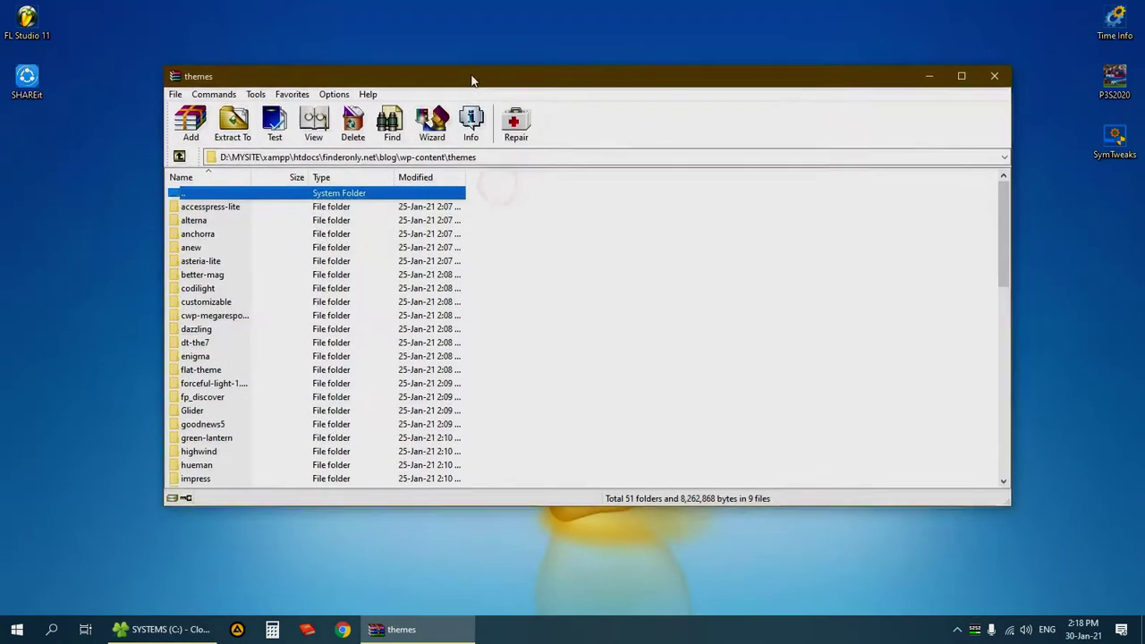
{"action": "left_click_drag", "start_coordinate": [498, 190], "coordinate": [473, 79]}
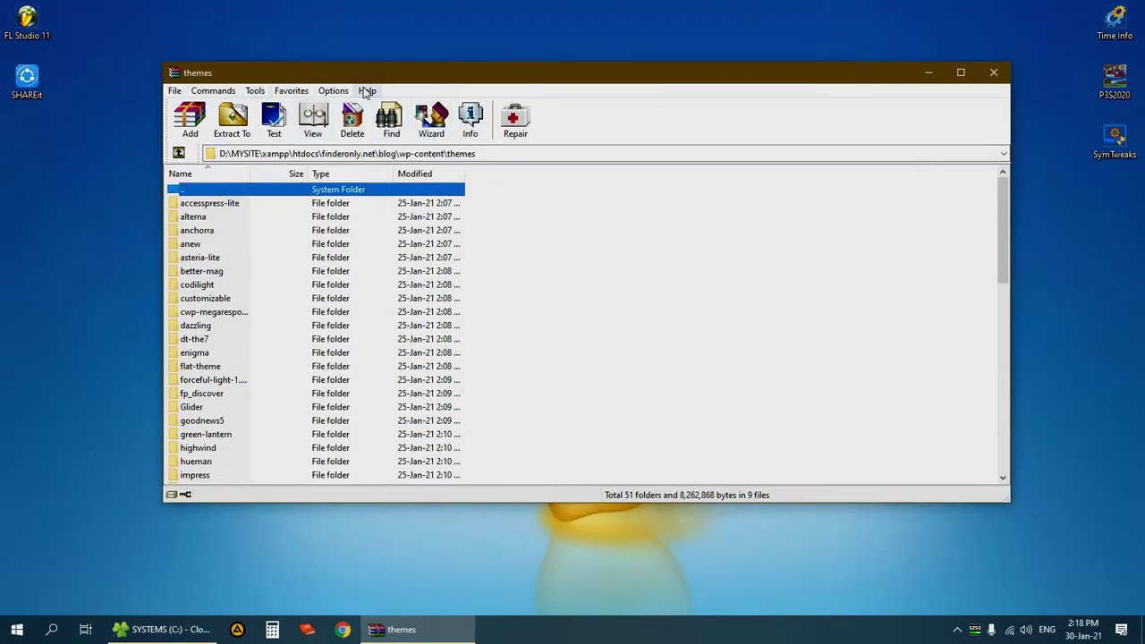
- Open WinRAR's Help topics on the What is WinRAR page and position the help window
{"action": "left_click", "coordinate": [367, 91]}
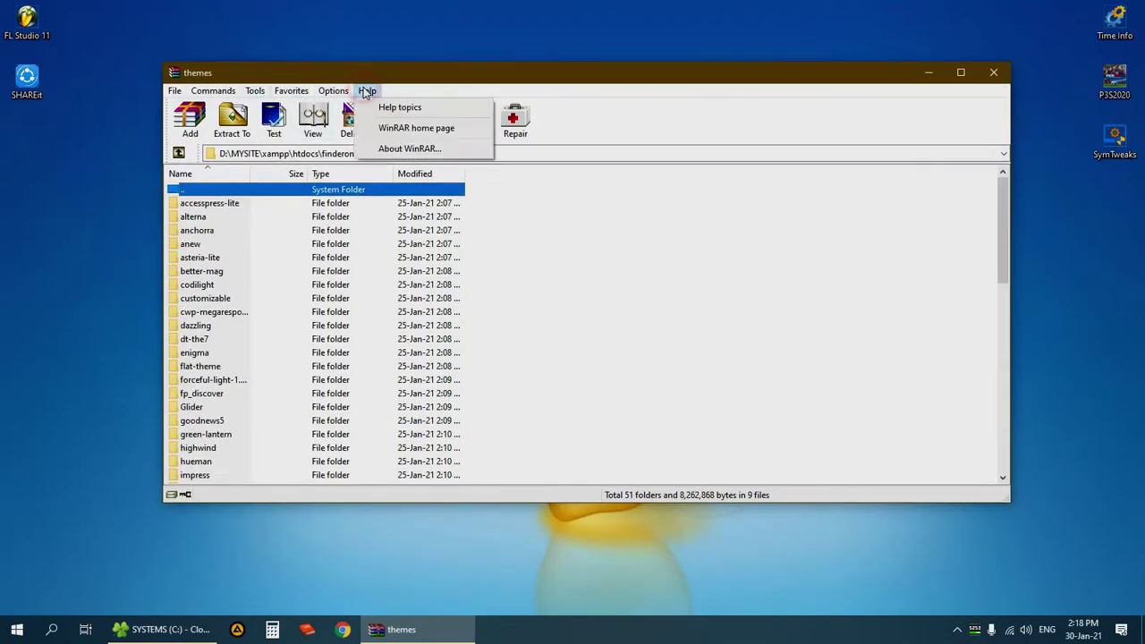
{"action": "left_click", "coordinate": [439, 108]}
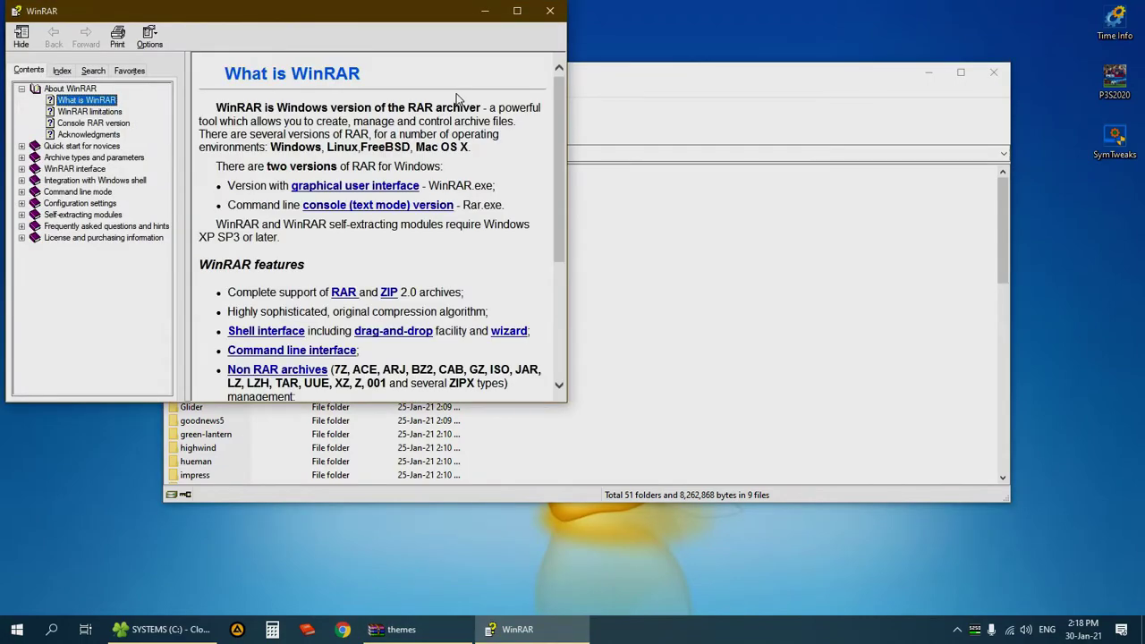
{"action": "left_click_drag", "start_coordinate": [277, 12], "coordinate": [508, 57]}
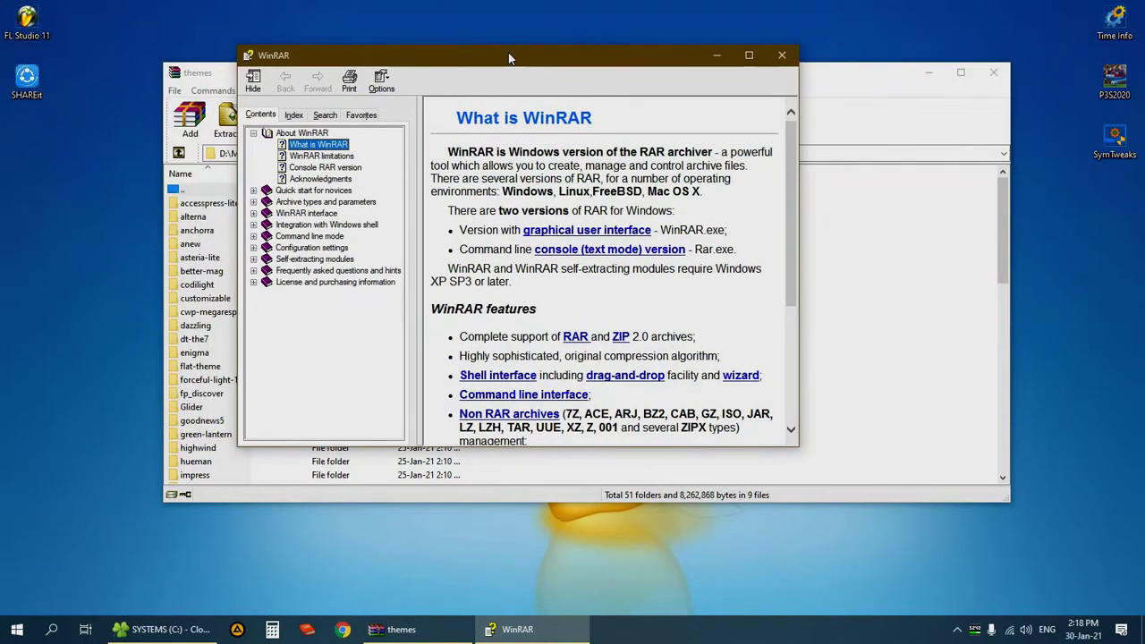
{"action": "left_click_drag", "start_coordinate": [508, 57], "coordinate": [472, 82]}
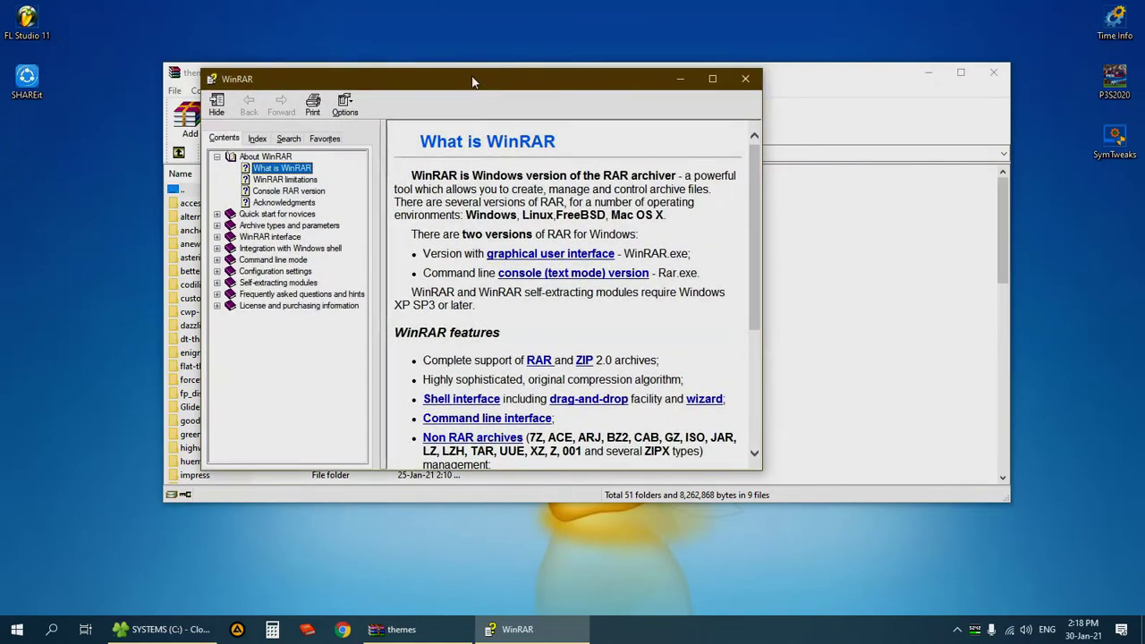
{"action": "left_click", "coordinate": [213, 84]}
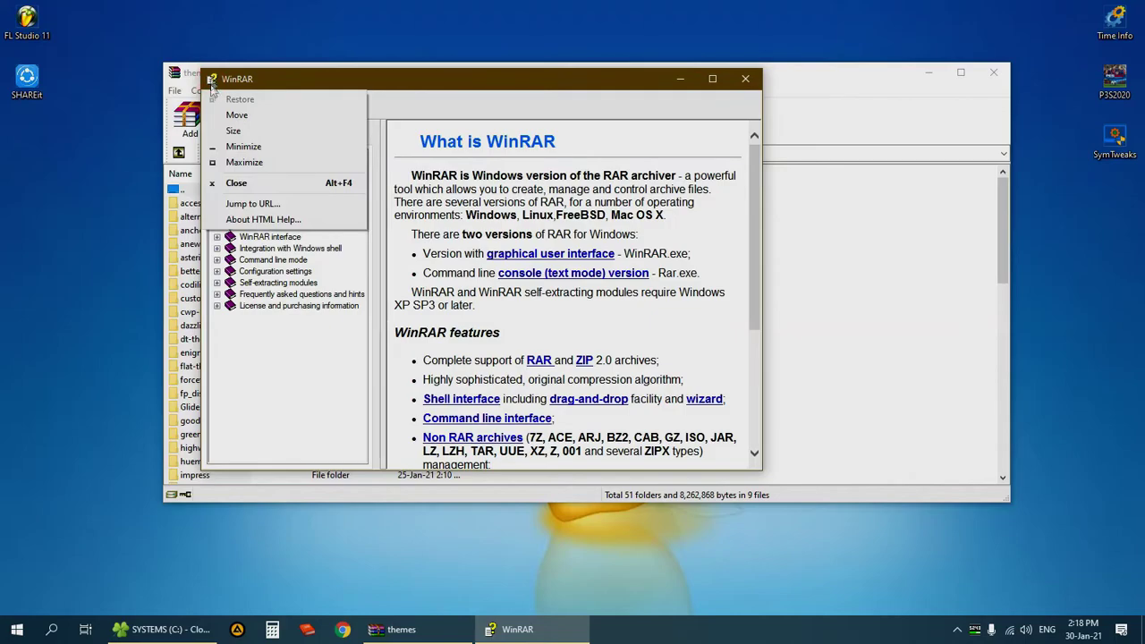
{"action": "left_click", "coordinate": [260, 205]}
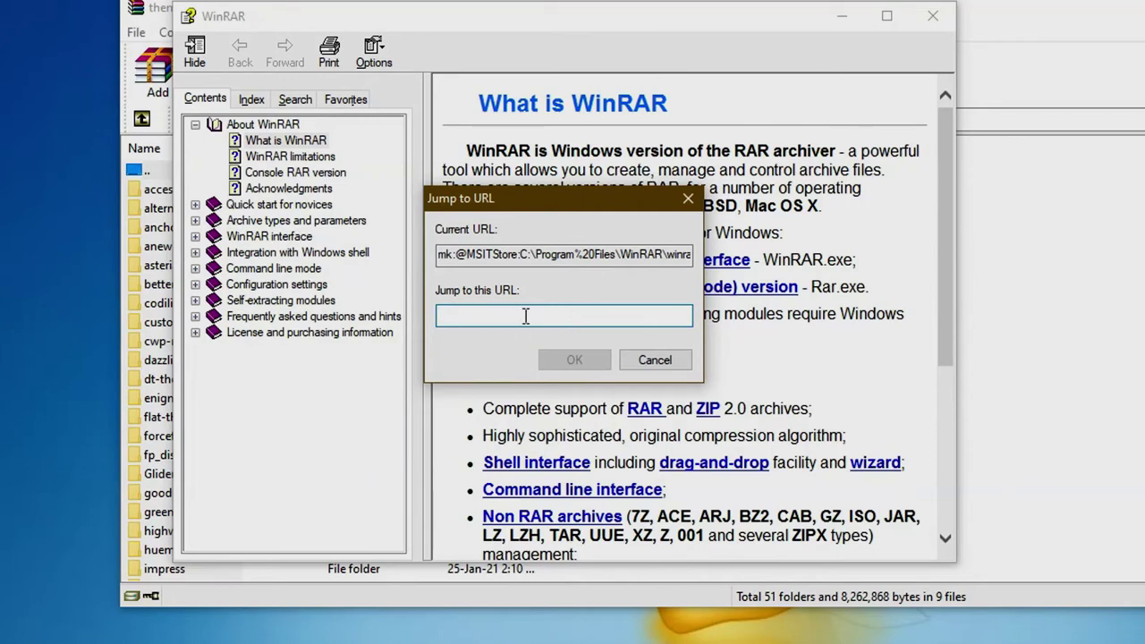
{"action": "left_click", "coordinate": [463, 317]}
{"action": "type", "text": "https://www.google.com"}
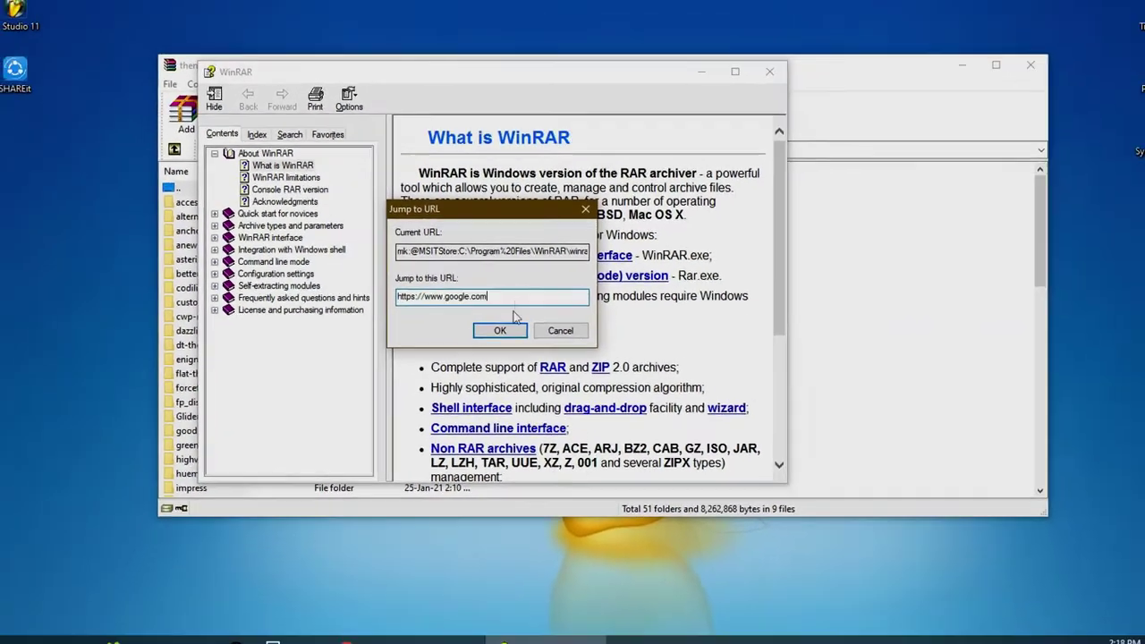
{"action": "left_click", "coordinate": [490, 325]}
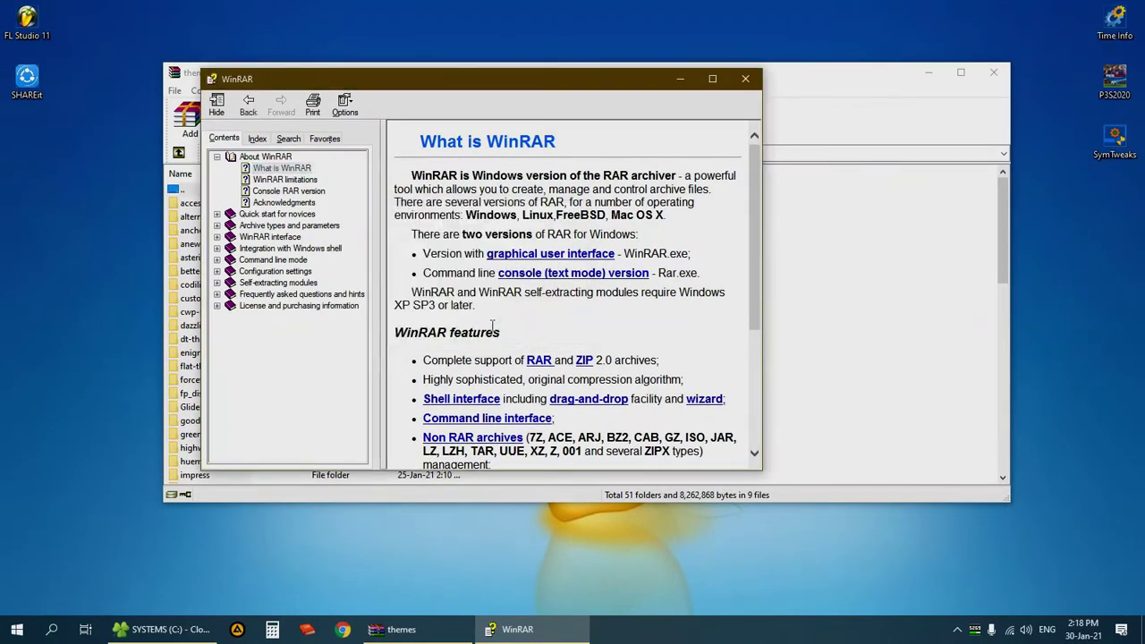
{"action": "left_click", "coordinate": [712, 79]}
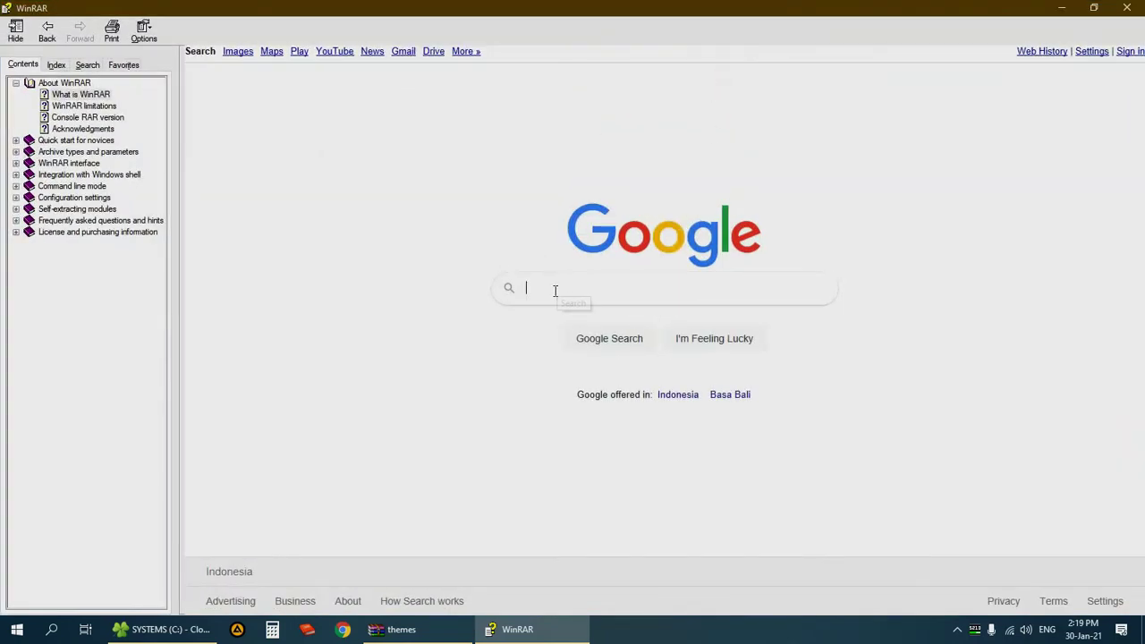
- Search Google for 'some site' inside the help window and open the Moz Top 500 result
{"action": "left_click", "coordinate": [555, 290]}
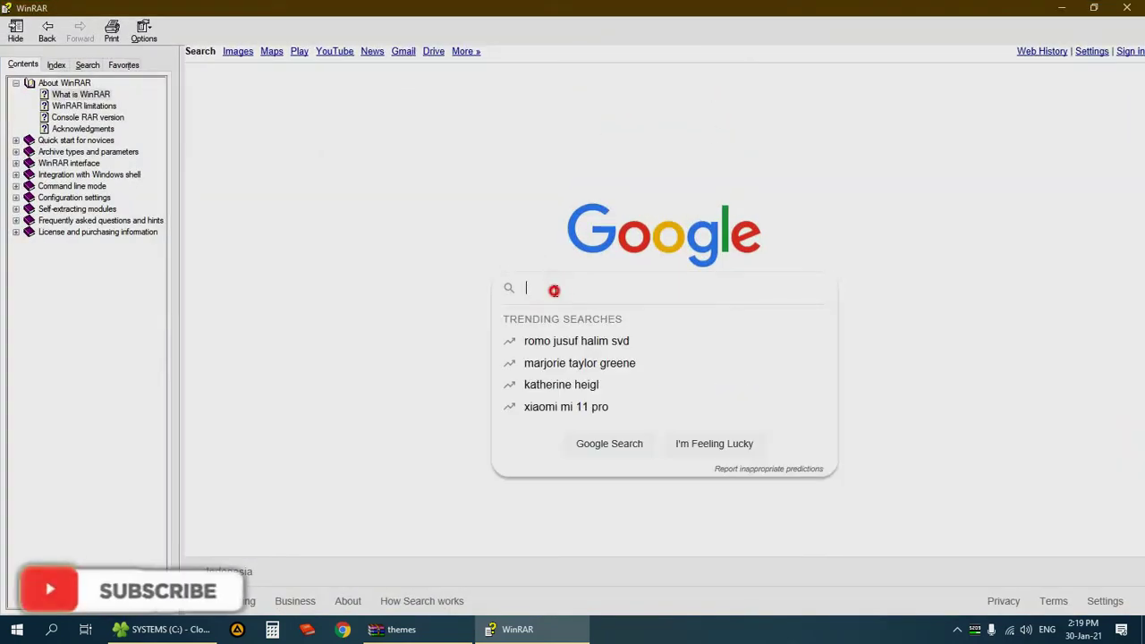
{"action": "left_click", "coordinate": [427, 262]}
{"action": "left_click", "coordinate": [541, 286]}
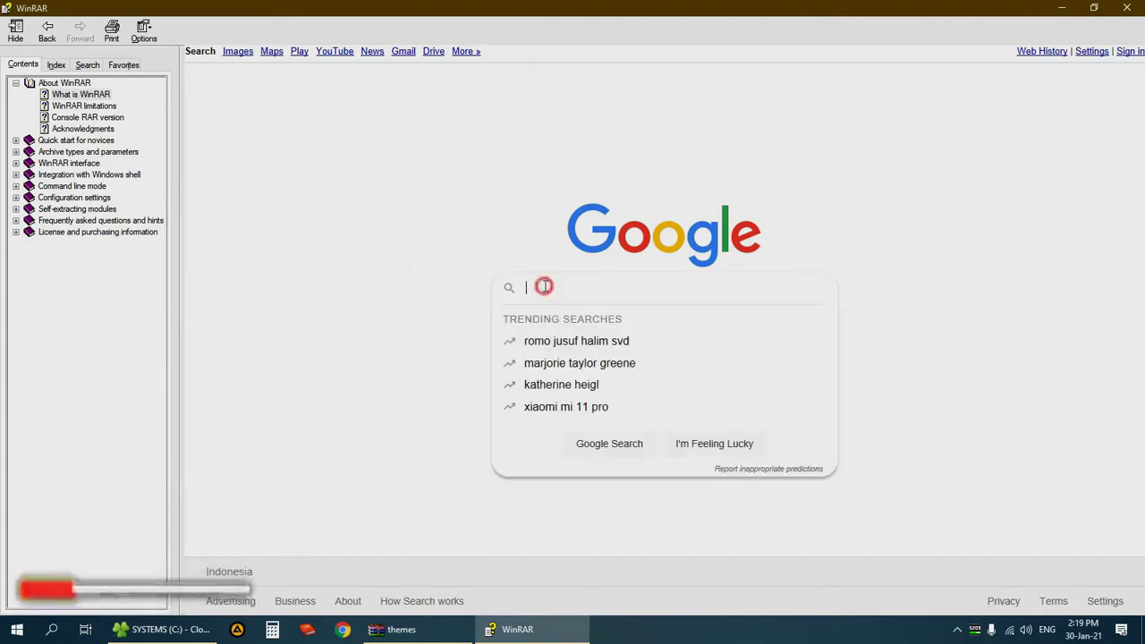
{"action": "type", "text": "so"}
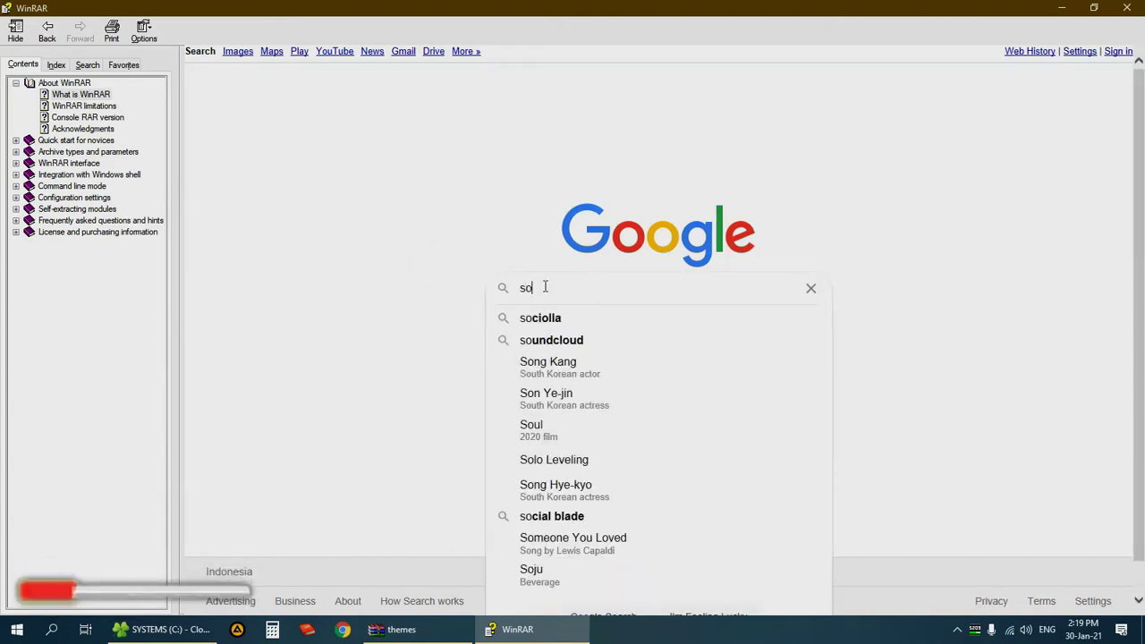
{"action": "type", "text": "me site"}
{"action": "key", "text": "Return"}
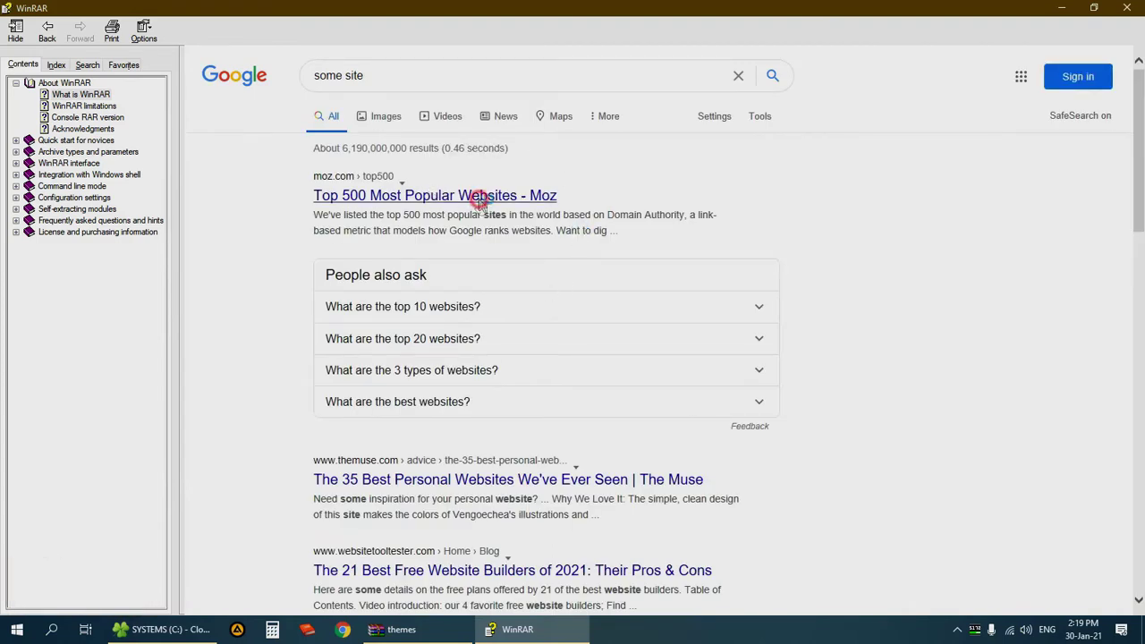
{"action": "left_click", "coordinate": [524, 197]}
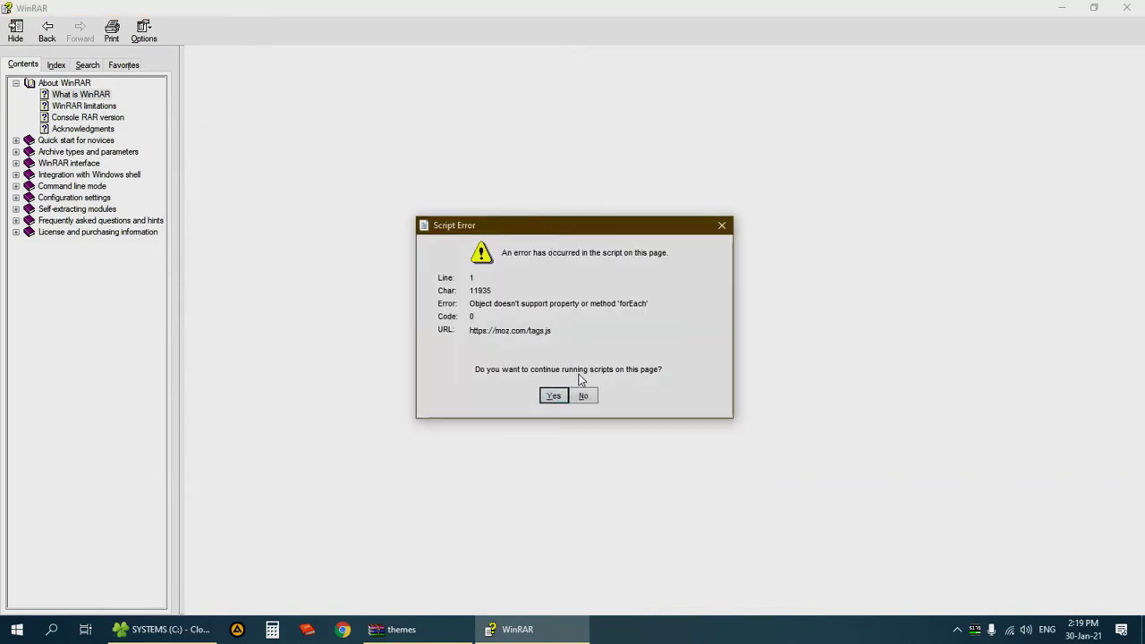
- Answer Yes to the Script Error prompt and scroll through the Moz Top 500 Websites page
{"action": "left_click", "coordinate": [552, 396]}
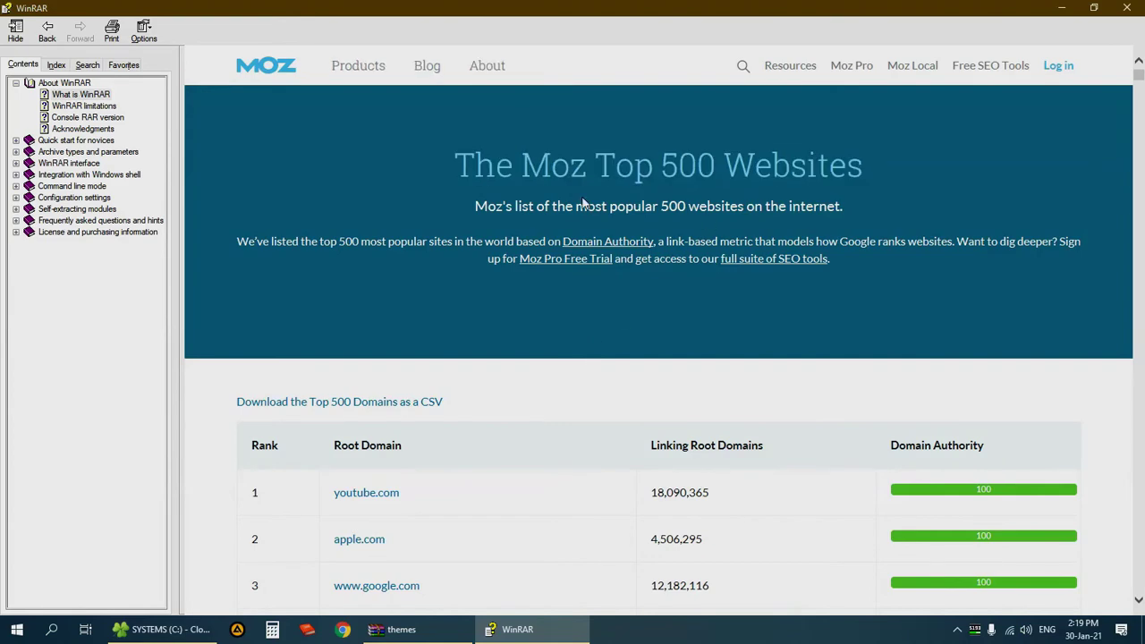
{"action": "scroll", "coordinate": [583, 202], "scroll_direction": "down", "scroll_amount": 3}
{"action": "scroll", "coordinate": [584, 195], "scroll_direction": "down", "scroll_amount": 5}
{"action": "scroll", "coordinate": [583, 194], "scroll_direction": "up", "scroll_amount": 10}
- Switch to File Explorer and open the C:\Program Files\WinRAR folder
{"action": "left_click", "coordinate": [165, 630]}
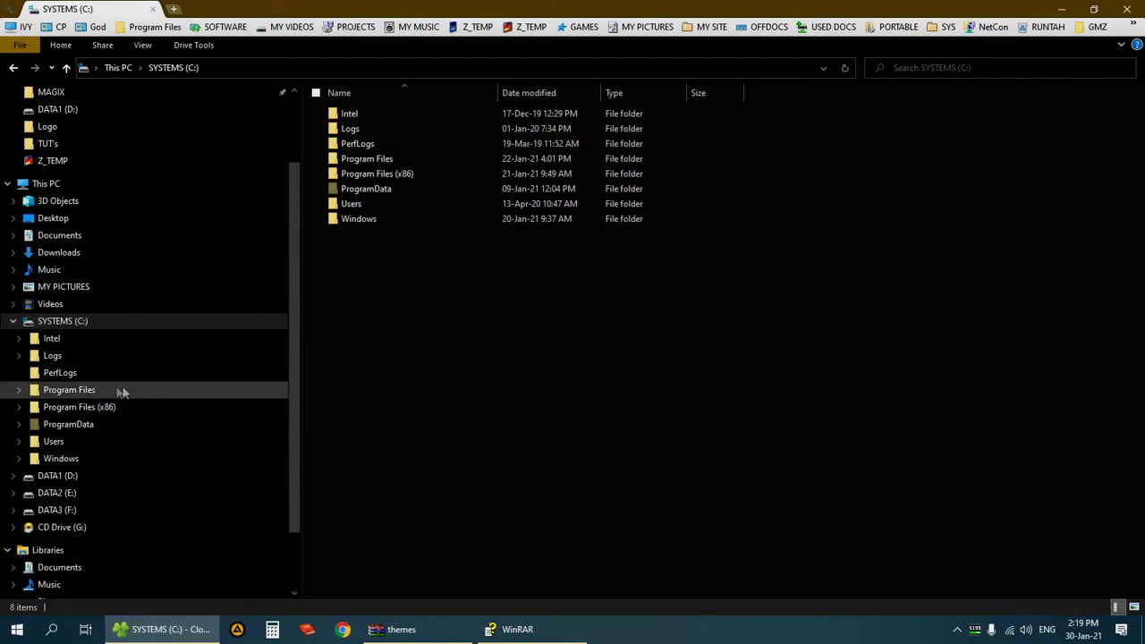
{"action": "left_click", "coordinate": [87, 391]}
{"action": "scroll", "coordinate": [376, 290], "scroll_direction": "down", "scroll_amount": 5}
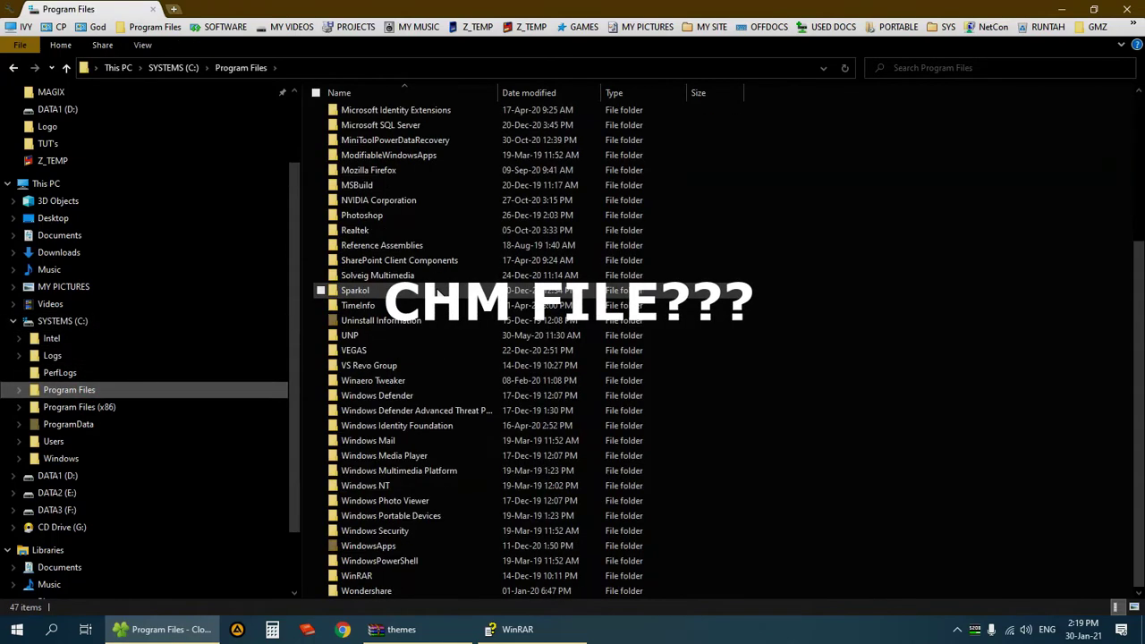
{"action": "double_click", "coordinate": [355, 577]}
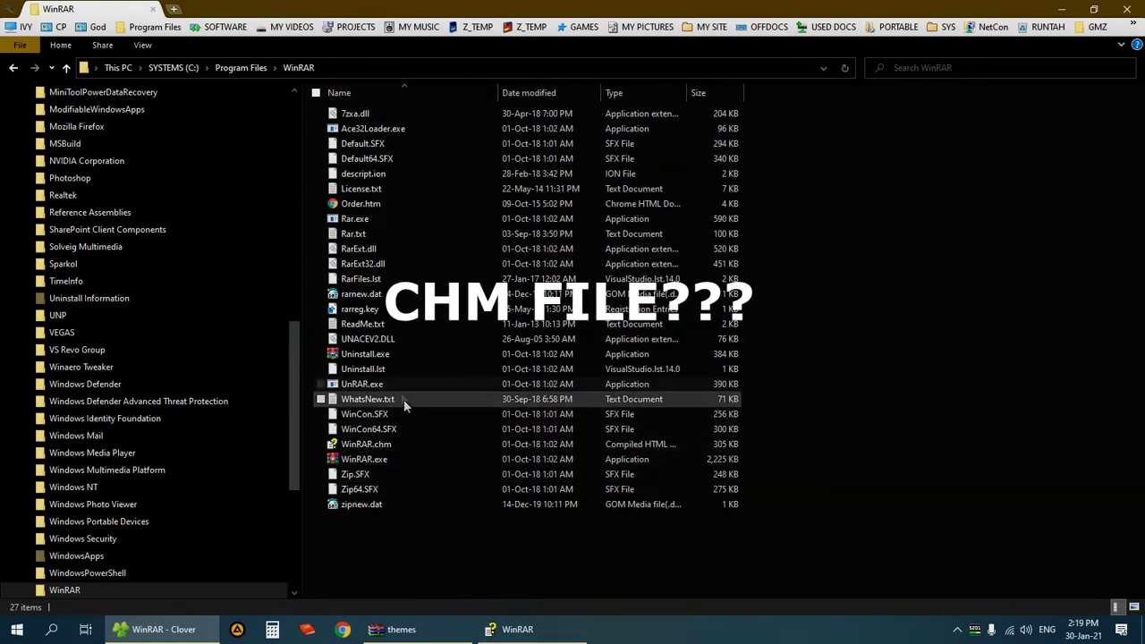
- Test-open WinRAR.chm twice, closing its help window each time, then deselect the file
{"action": "double_click", "coordinate": [345, 447]}
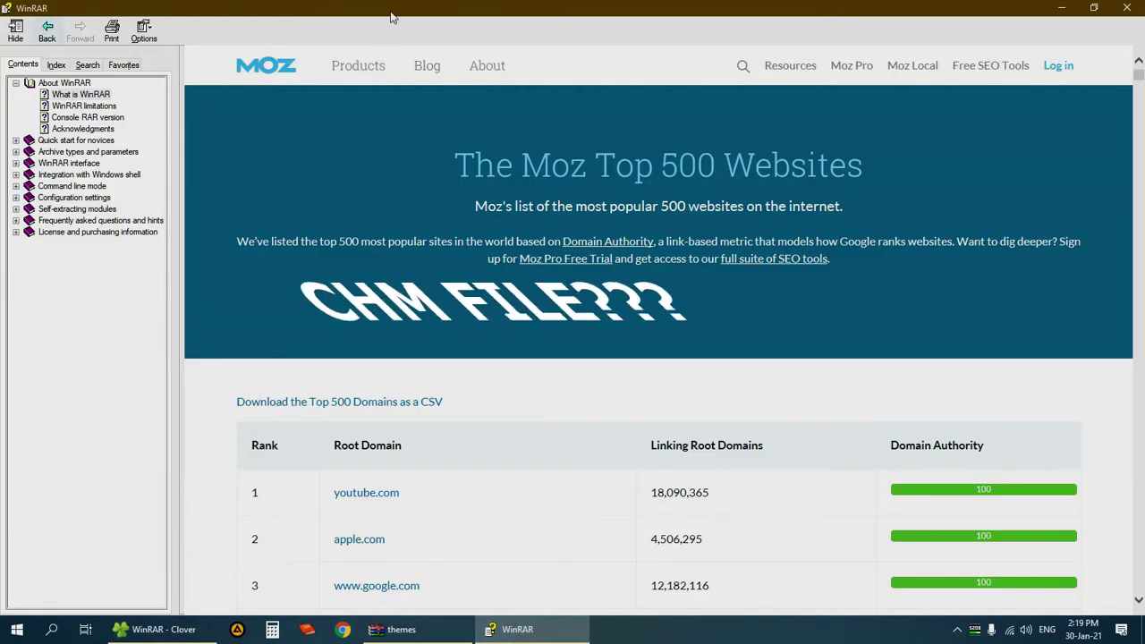
{"action": "left_click", "coordinate": [1128, 9]}
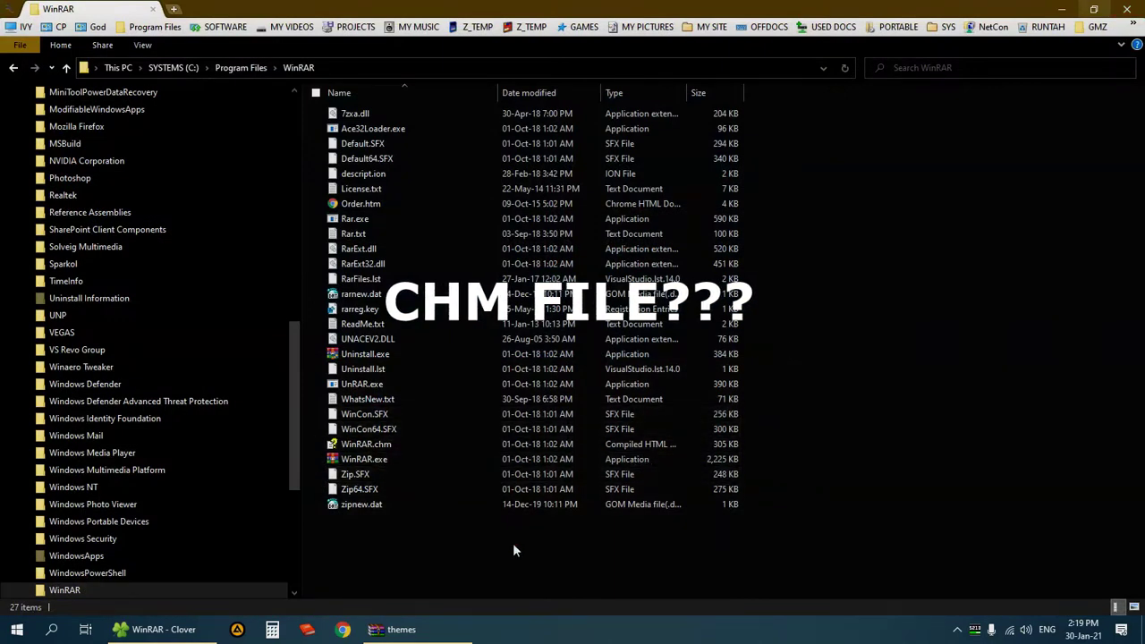
{"action": "double_click", "coordinate": [360, 445]}
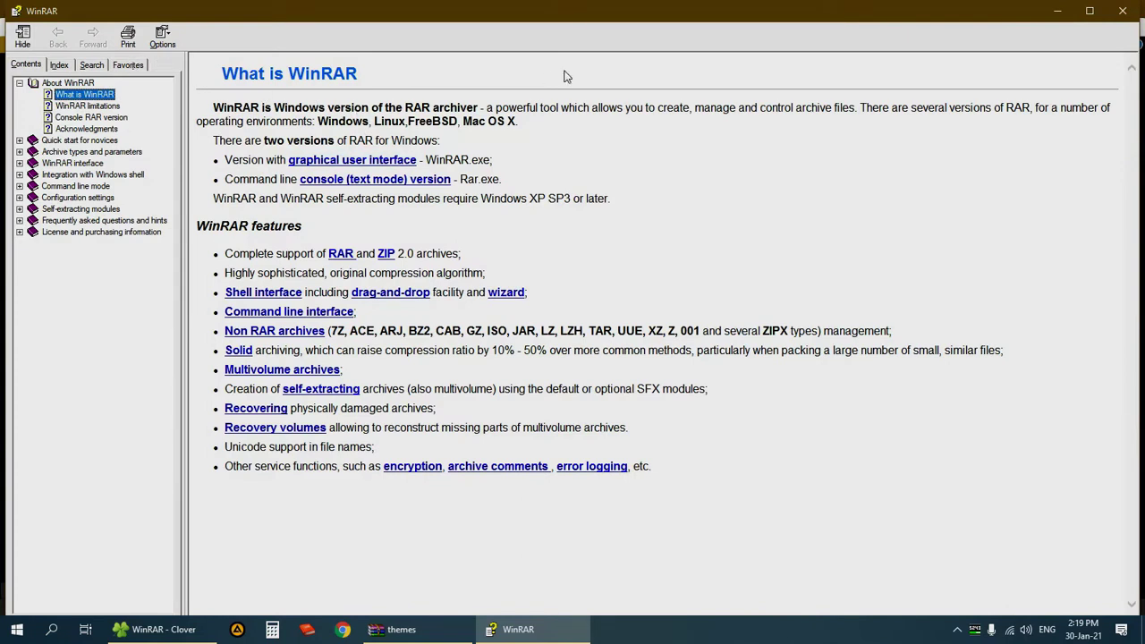
{"action": "left_click", "coordinate": [1121, 11]}
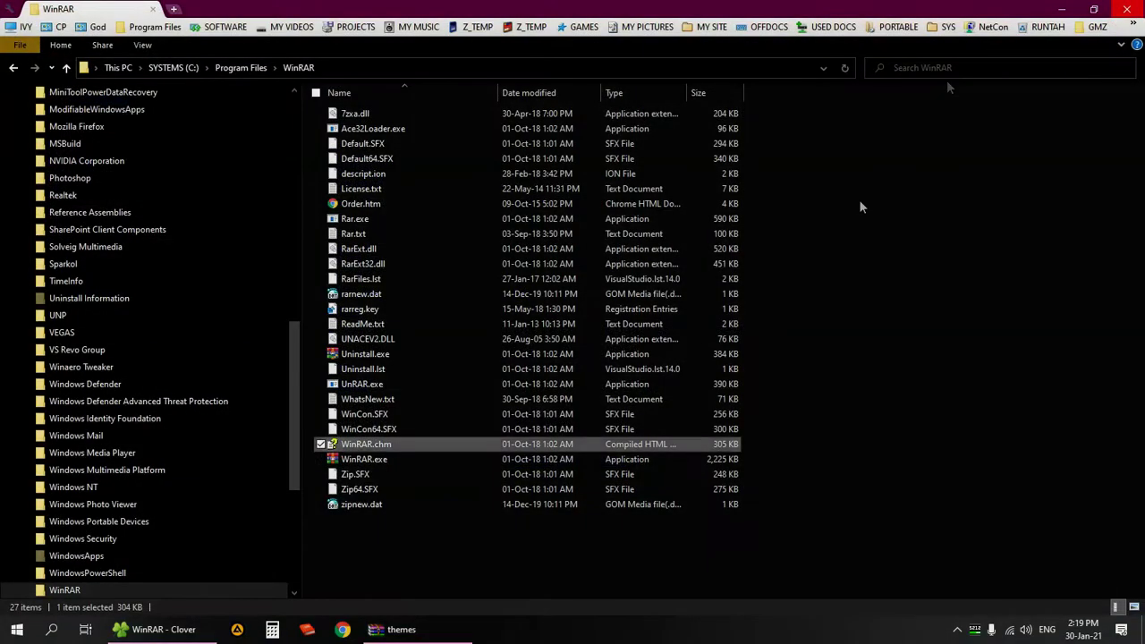
{"action": "left_click", "coordinate": [463, 516]}
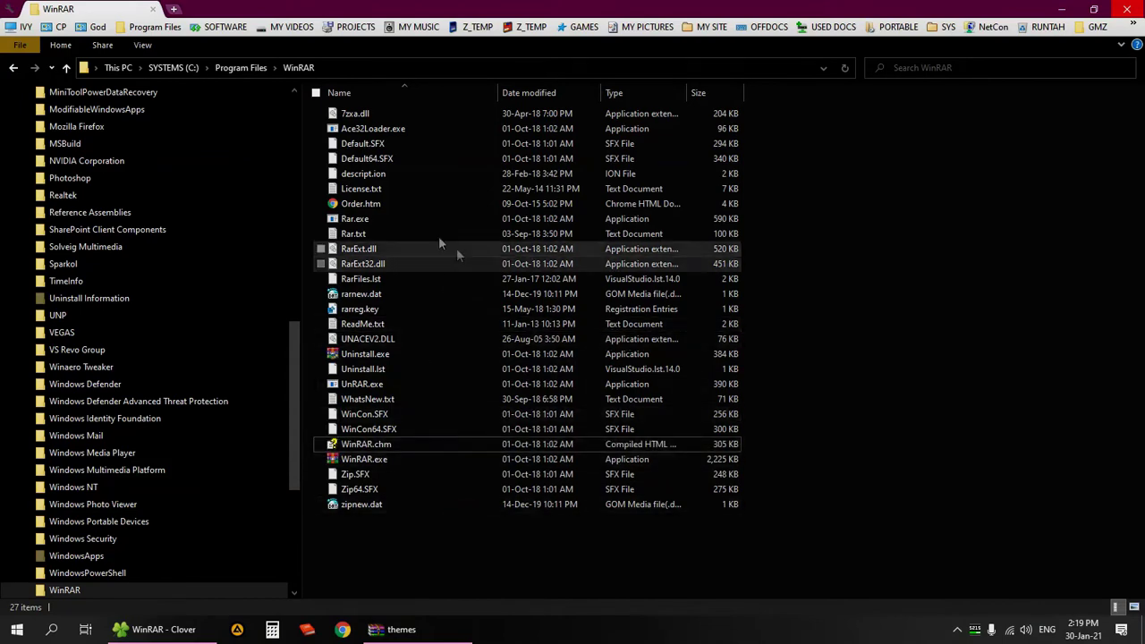
- Return to the Program Files folder with nothing selected in the folder tree
{"action": "left_click", "coordinate": [233, 68]}
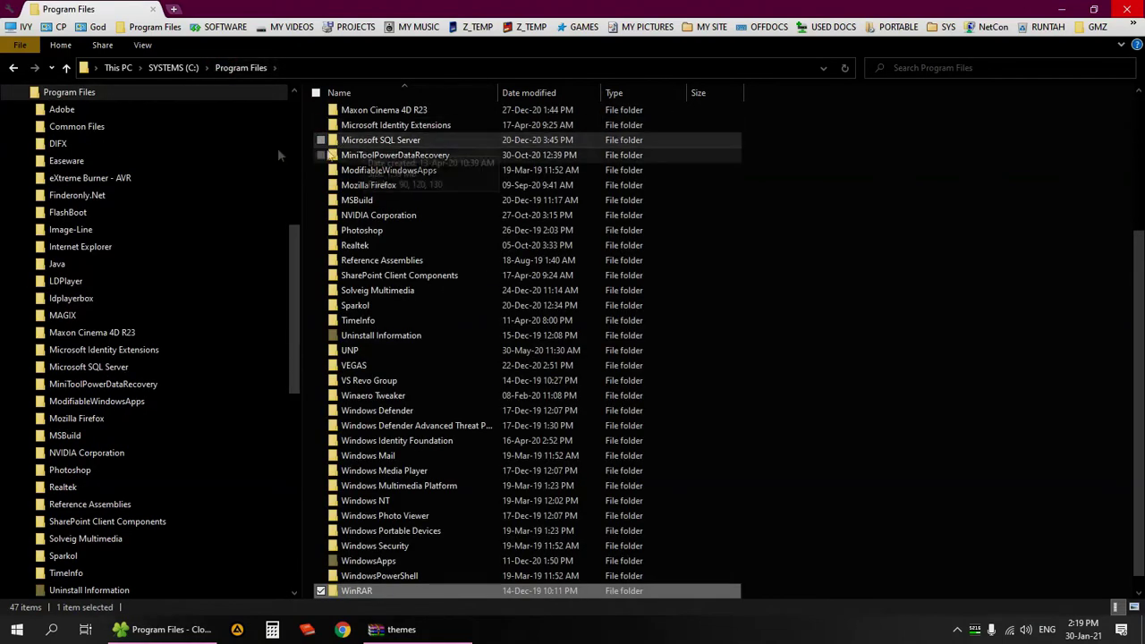
{"action": "left_click", "coordinate": [20, 93]}
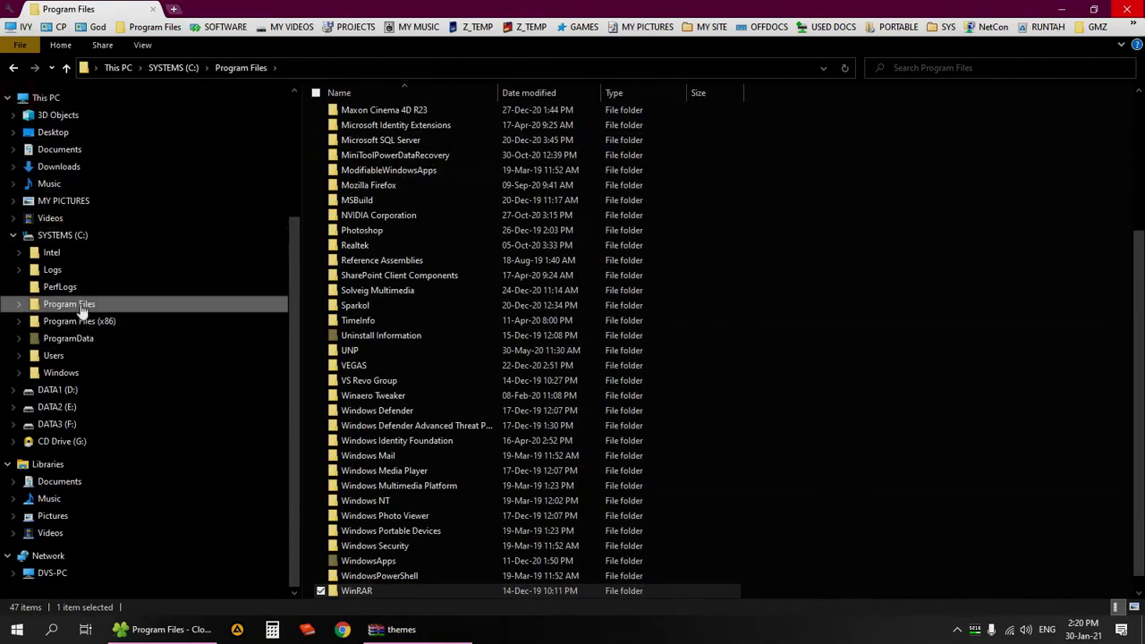
{"action": "left_click", "coordinate": [81, 305]}
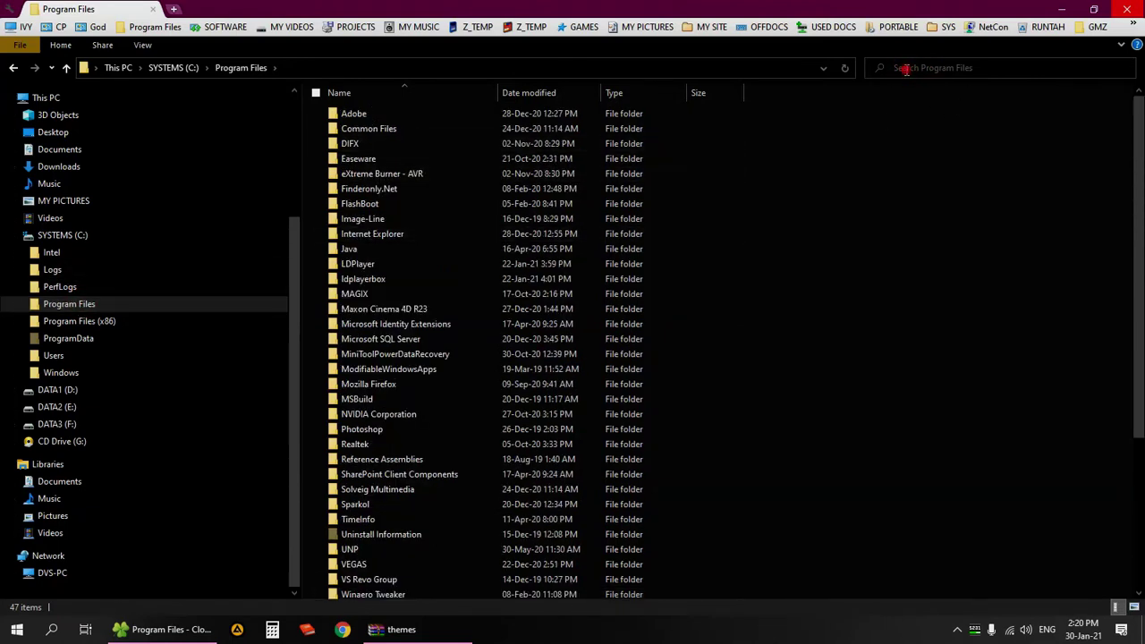
{"action": "scroll", "coordinate": [875, 130], "scroll_direction": "down", "scroll_amount": 2}
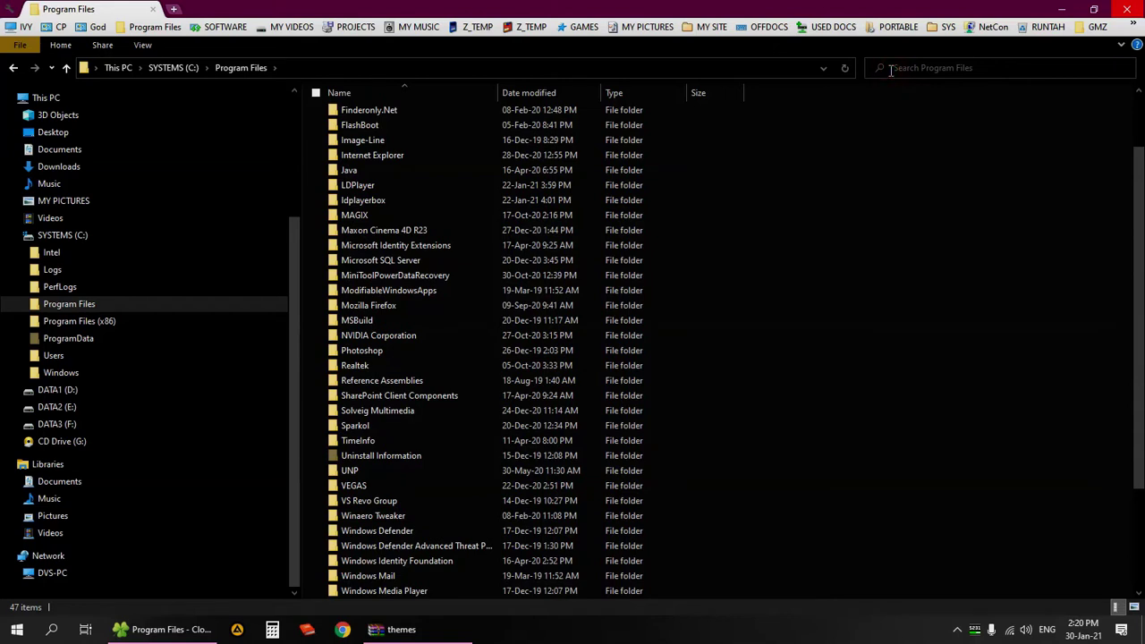
- Search Program Files for .chm files, listing 51 help files, and open wavplug.chm
{"action": "left_click", "coordinate": [891, 69]}
{"action": "left_click", "coordinate": [908, 88]}
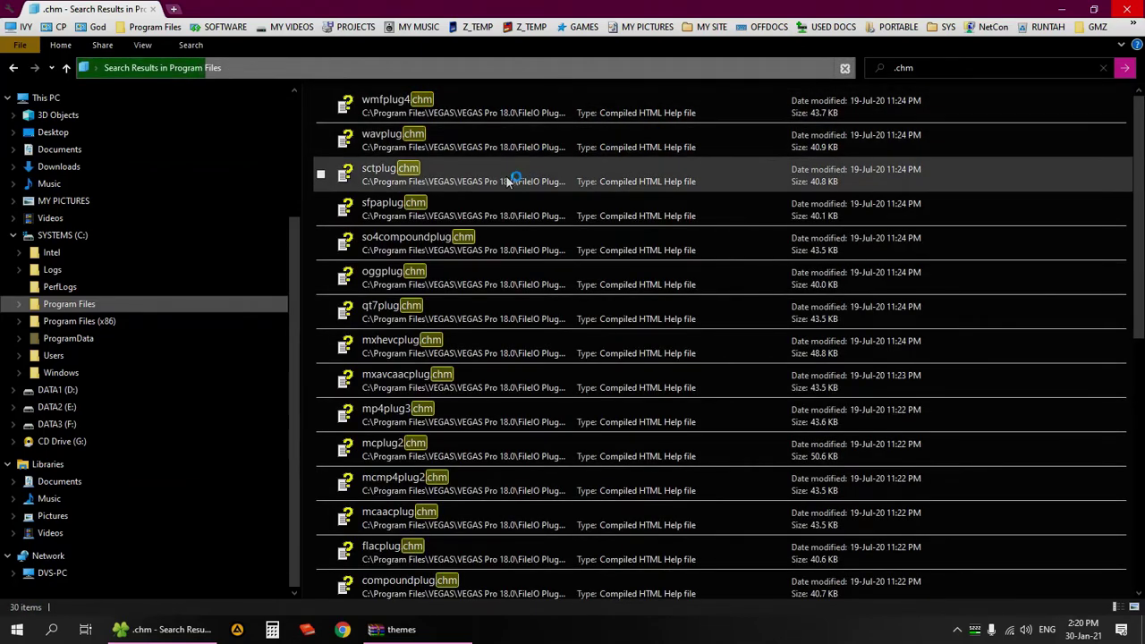
{"action": "left_click", "coordinate": [841, 72]}
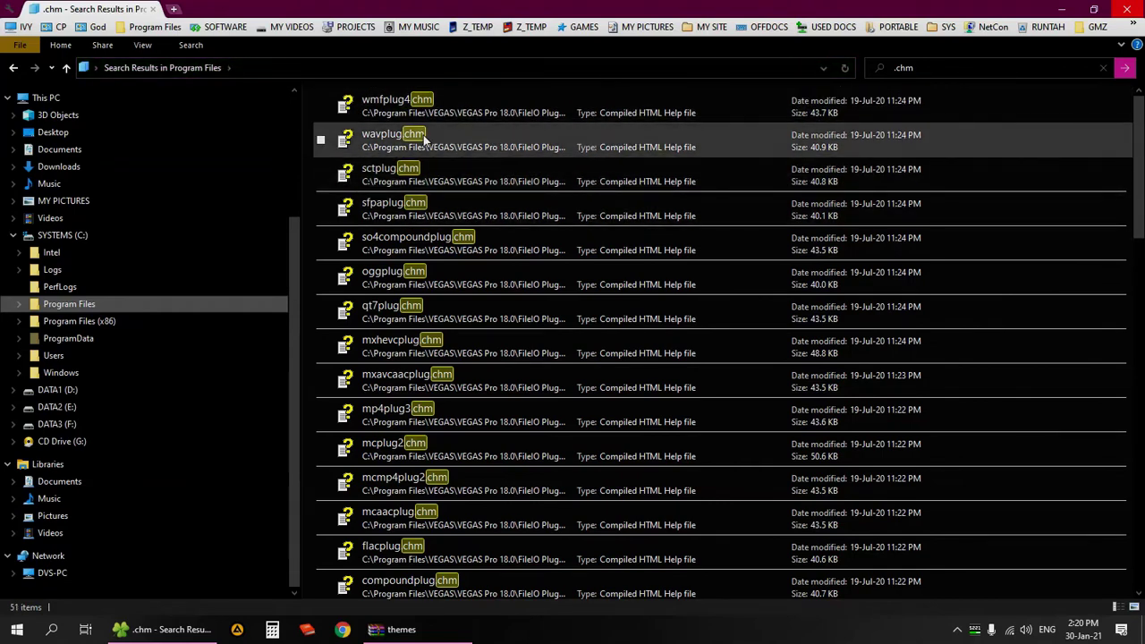
{"action": "double_click", "coordinate": [425, 136]}
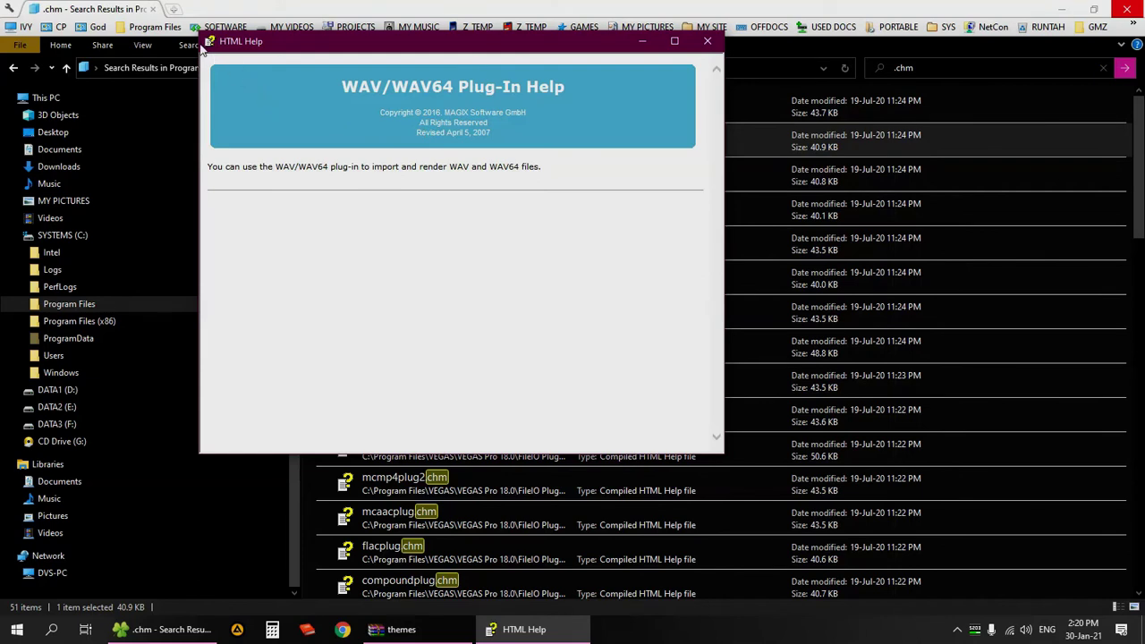
{"action": "left_click", "coordinate": [209, 43]}
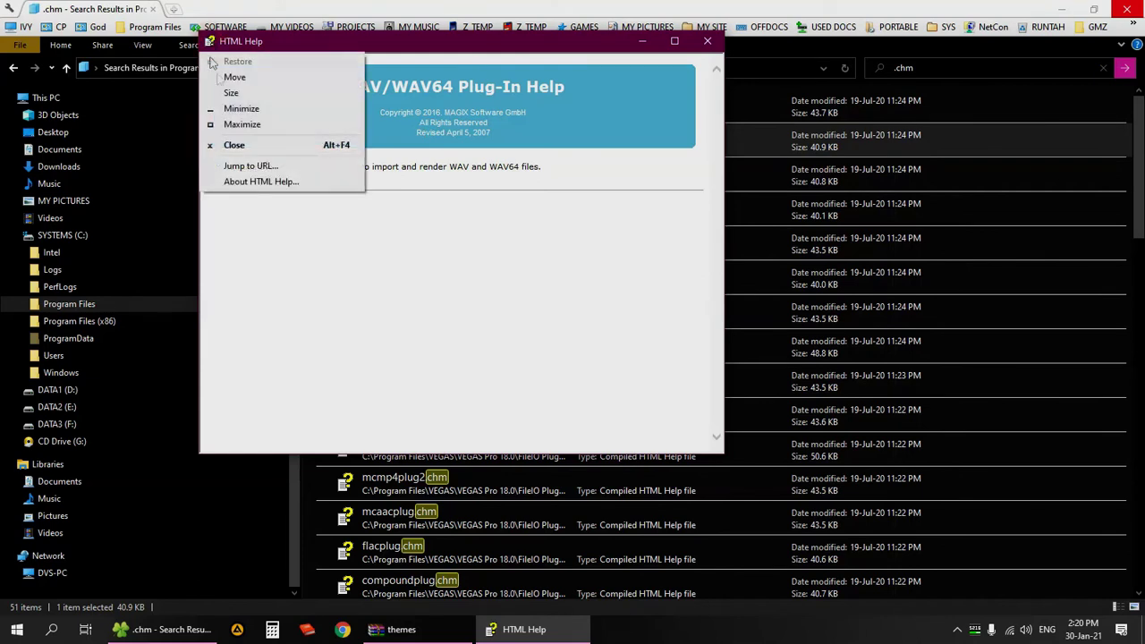
{"action": "left_click", "coordinate": [282, 166]}
{"action": "left_click", "coordinate": [431, 264]}
{"action": "type", "text": "https://"}
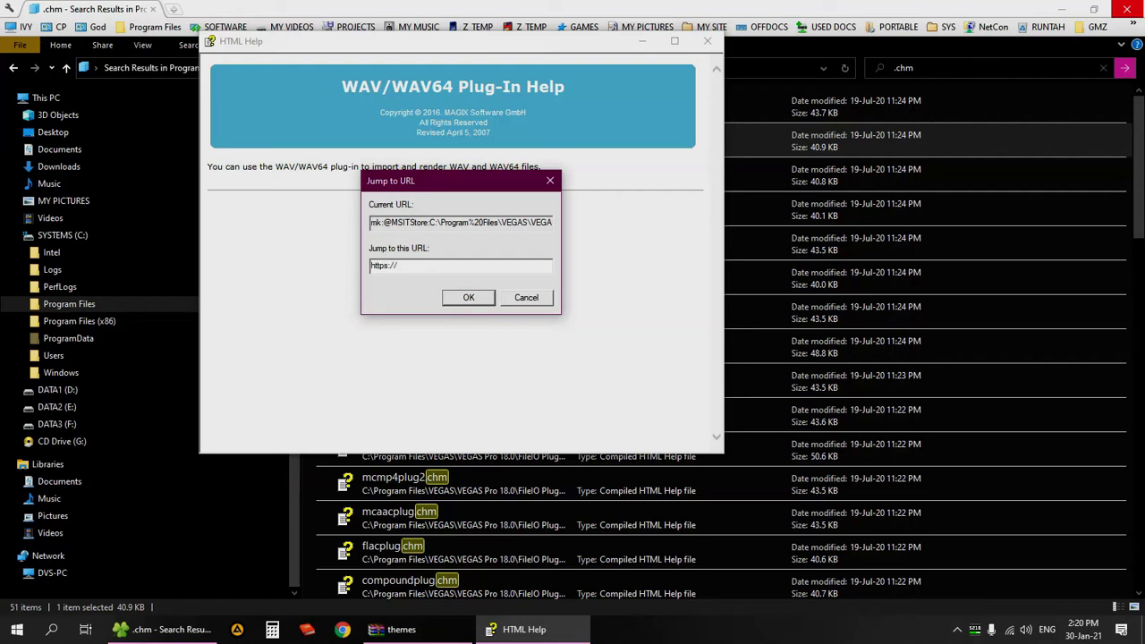
{"action": "type", "text": "www"}
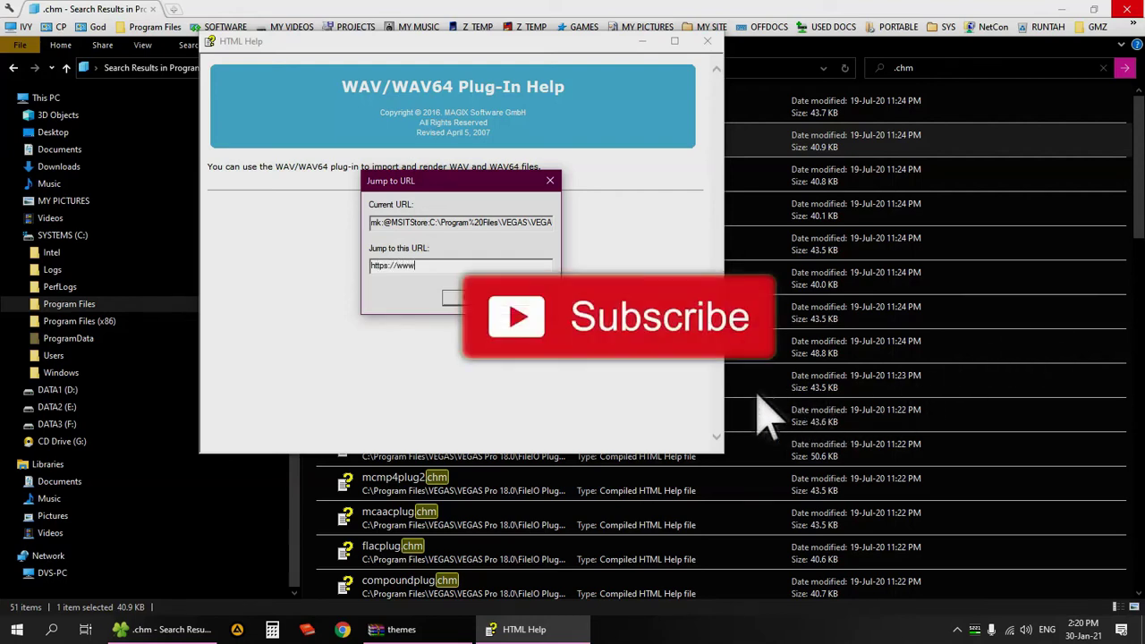
{"action": "type", "text": ".youtu"}
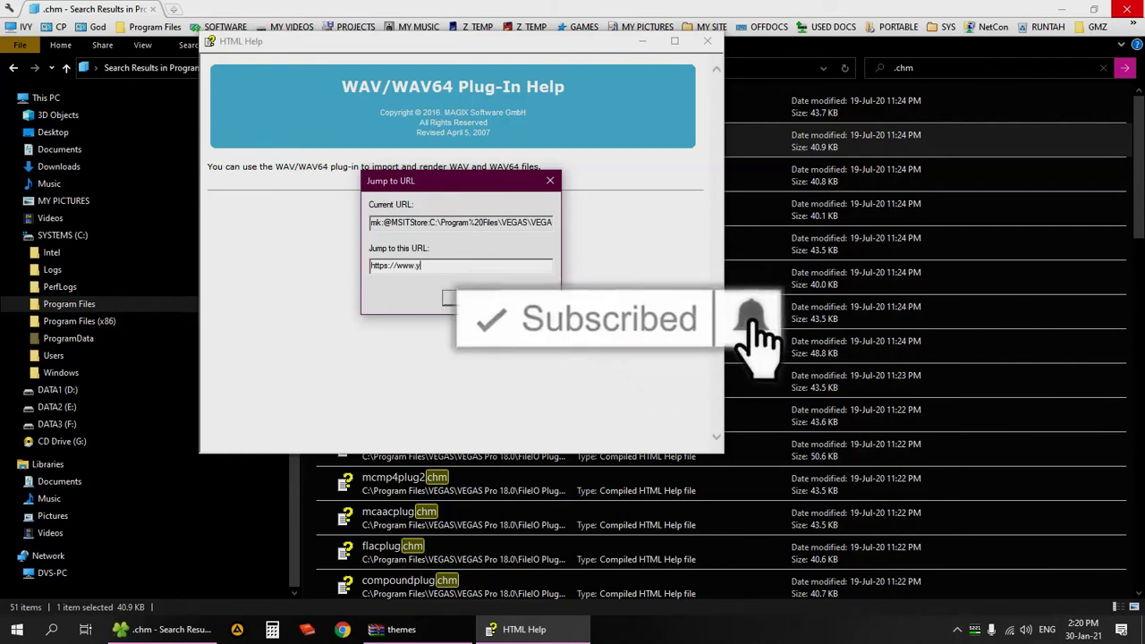
{"action": "type", "text": "be.com"}
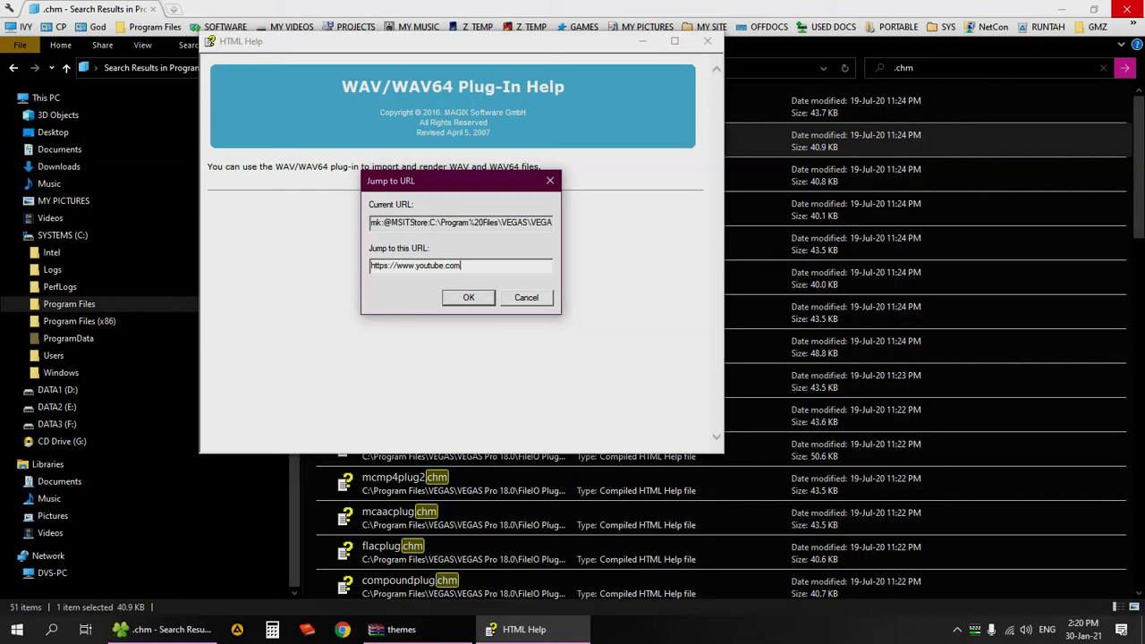
{"action": "left_click", "coordinate": [472, 298]}
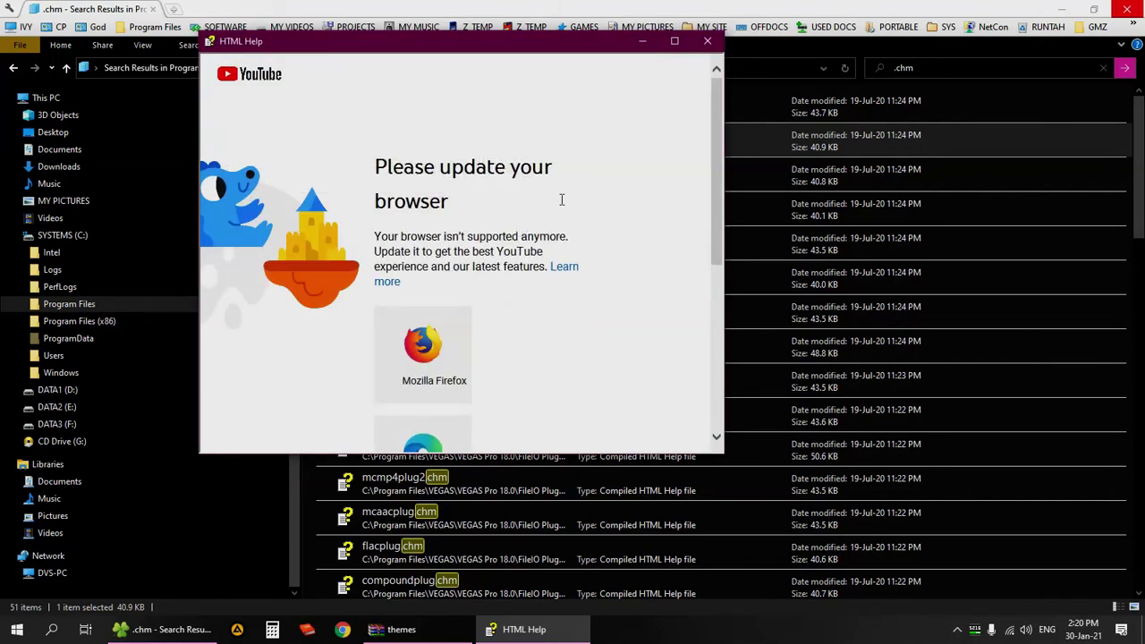
{"action": "scroll", "coordinate": [471, 219], "scroll_direction": "down", "scroll_amount": 1}
{"action": "scroll", "coordinate": [471, 219], "scroll_direction": "down", "scroll_amount": 2}
{"action": "scroll", "coordinate": [476, 210], "scroll_direction": "up", "scroll_amount": 3}
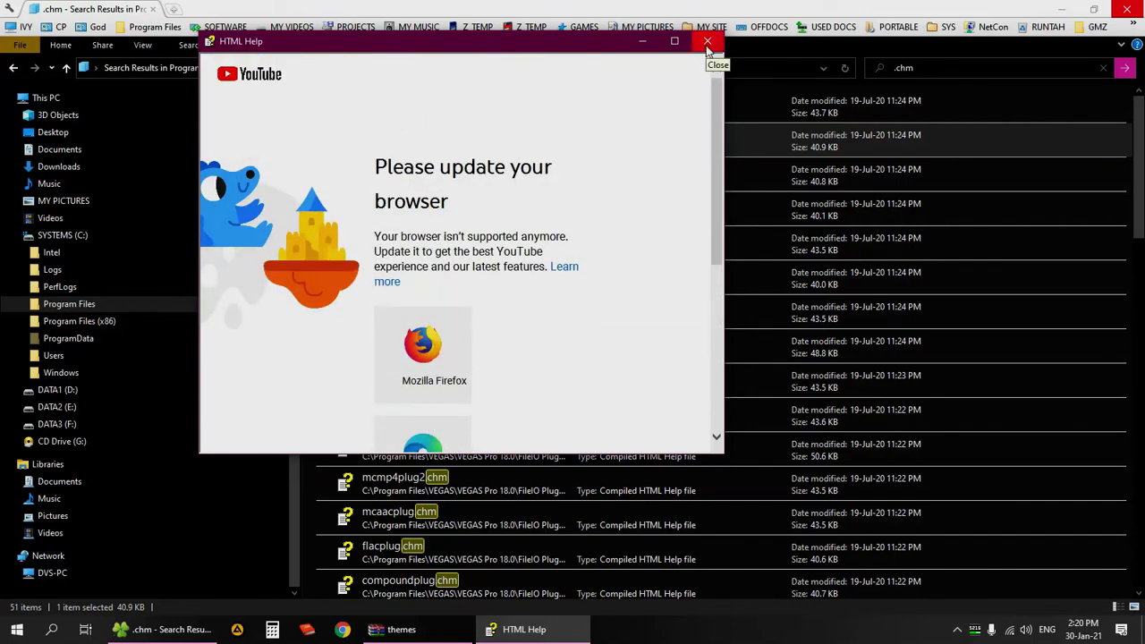
{"action": "left_click", "coordinate": [706, 42]}
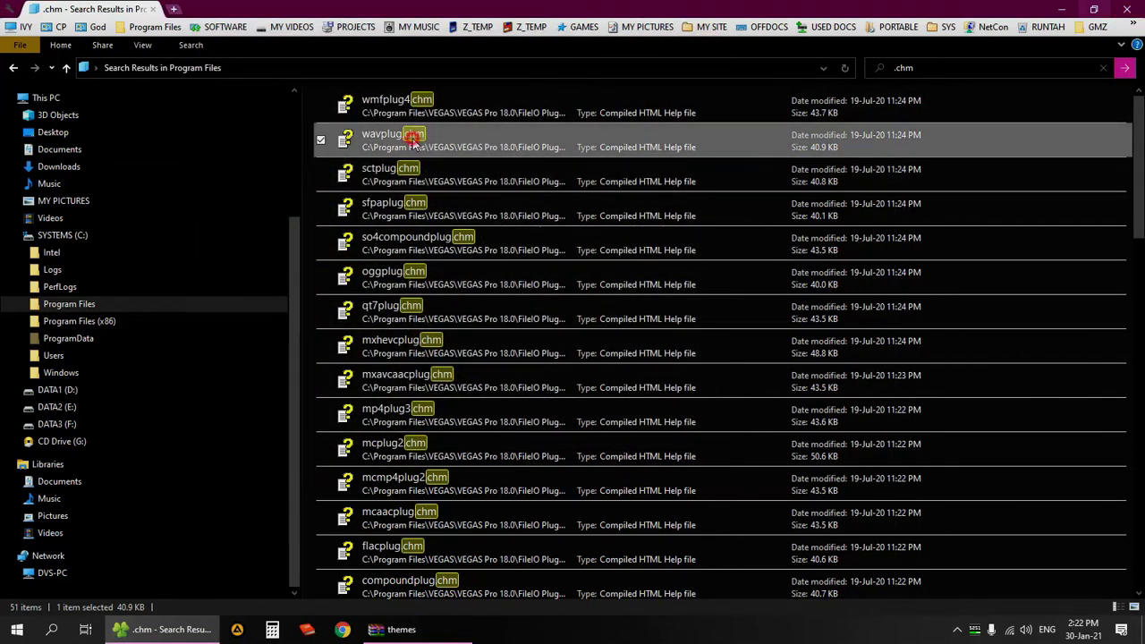
{"action": "double_click", "coordinate": [413, 140]}
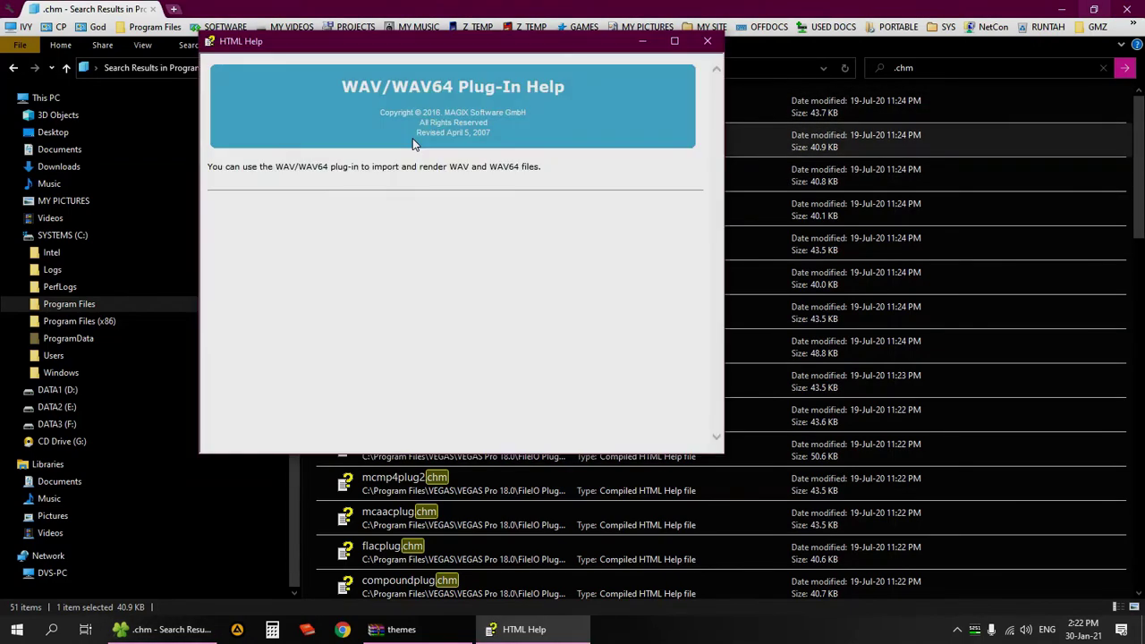
{"action": "left_click", "coordinate": [207, 43]}
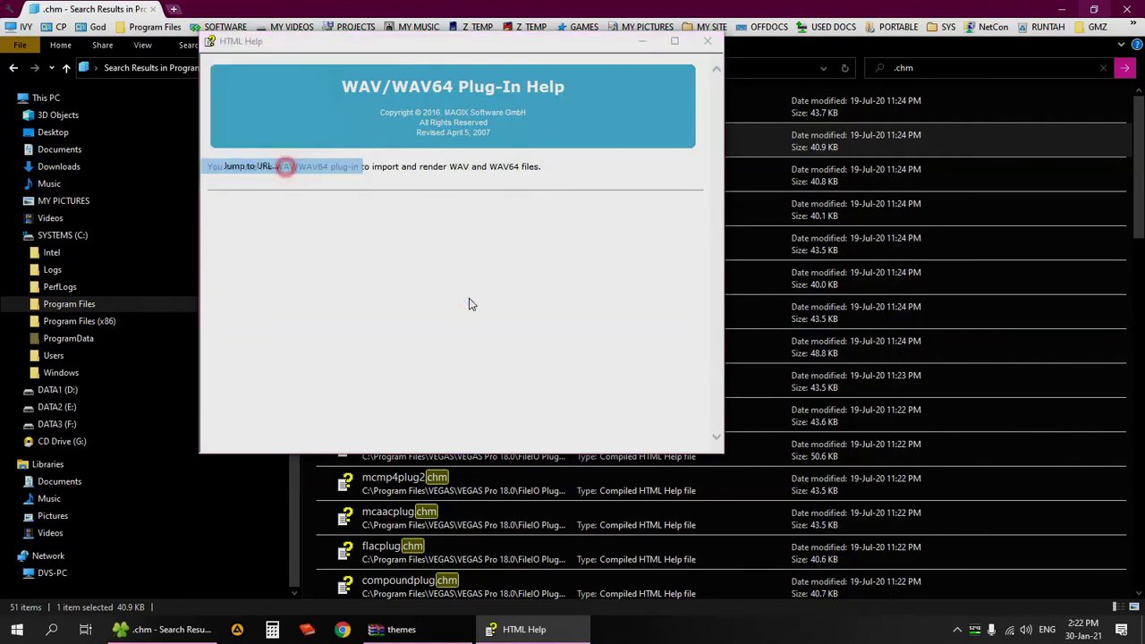
{"action": "left_click", "coordinate": [439, 265]}
{"action": "type", "text": "https"}
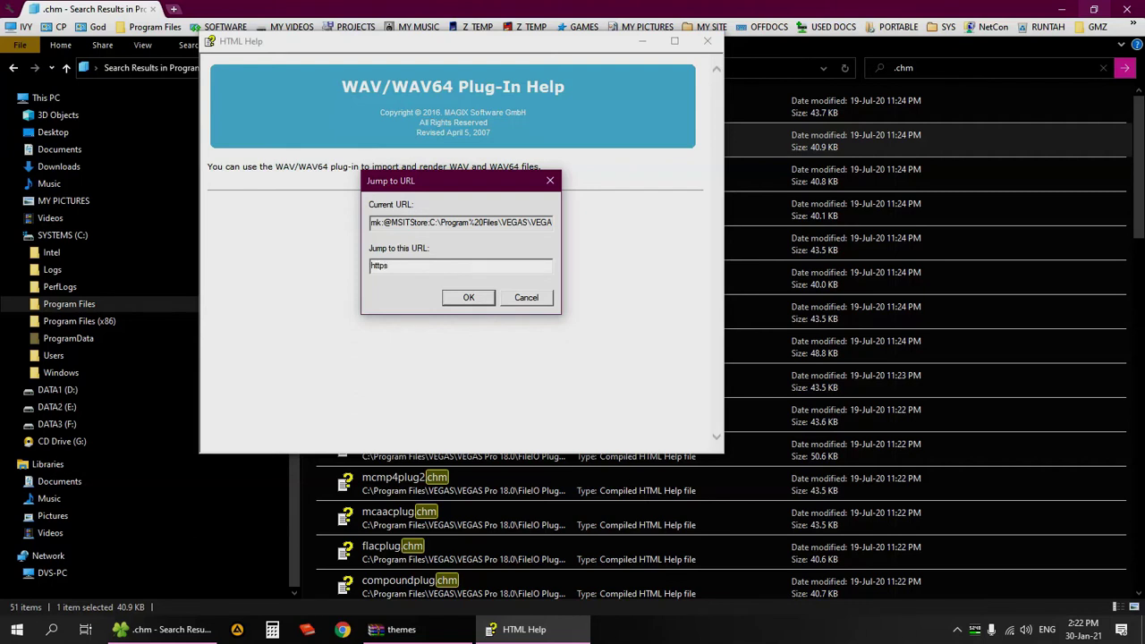
{"action": "type", "text": "www"}
{"action": "type", "text": "fa"}
{"action": "type", "text": "oo"}
{"action": "type", "text": "m"}
{"action": "left_click", "coordinate": [468, 297]}
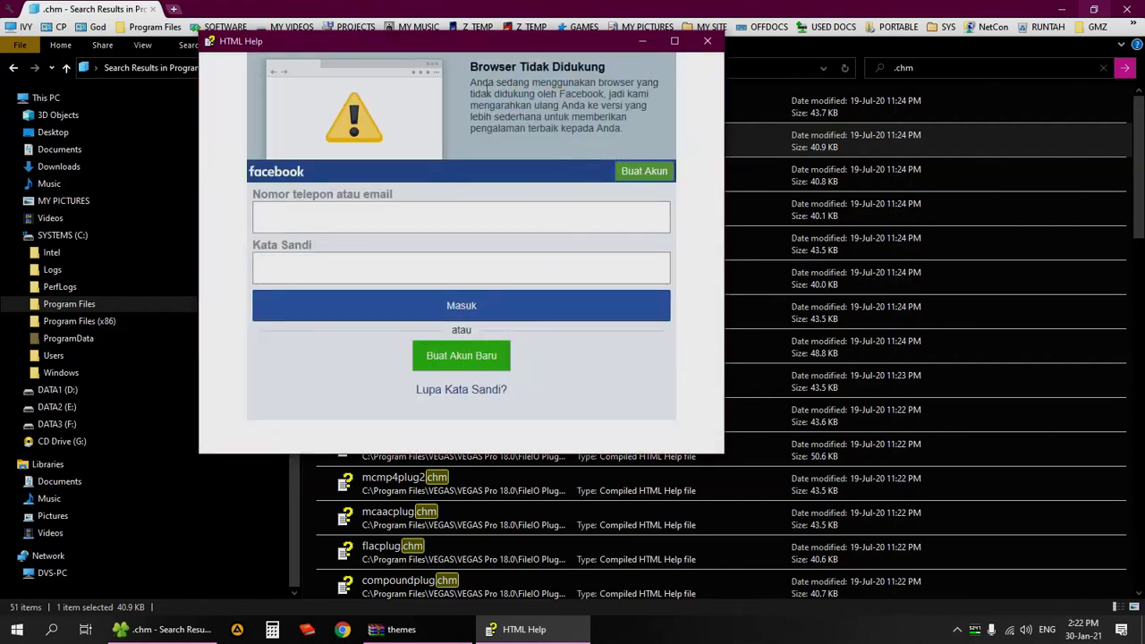
{"action": "left_click", "coordinate": [706, 43]}
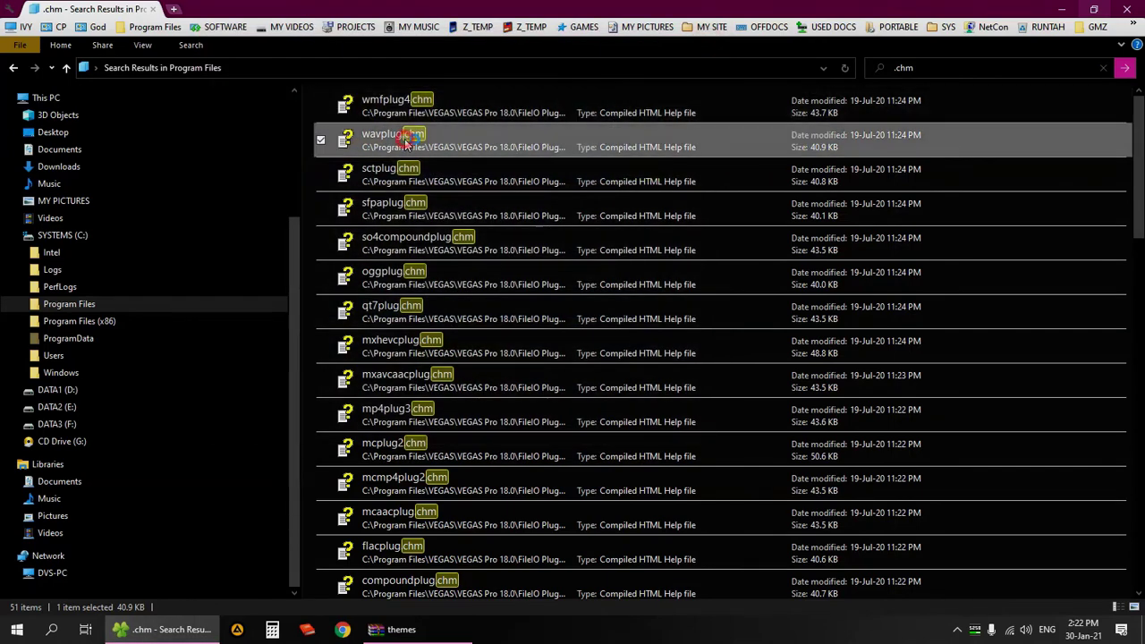
{"action": "double_click", "coordinate": [404, 141]}
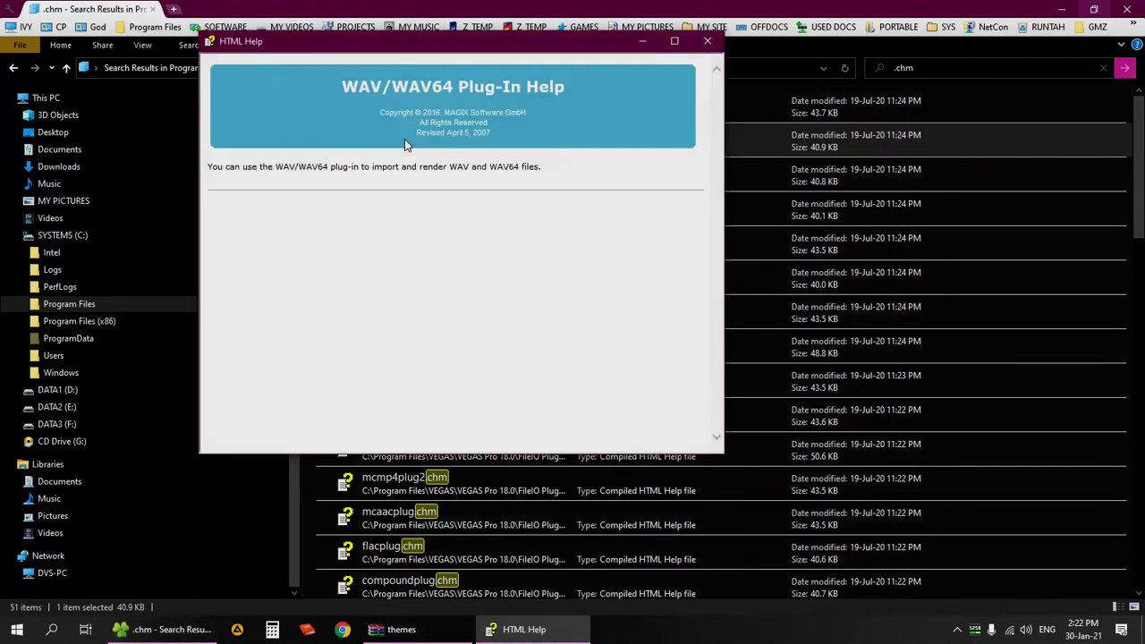
{"action": "left_click", "coordinate": [208, 41]}
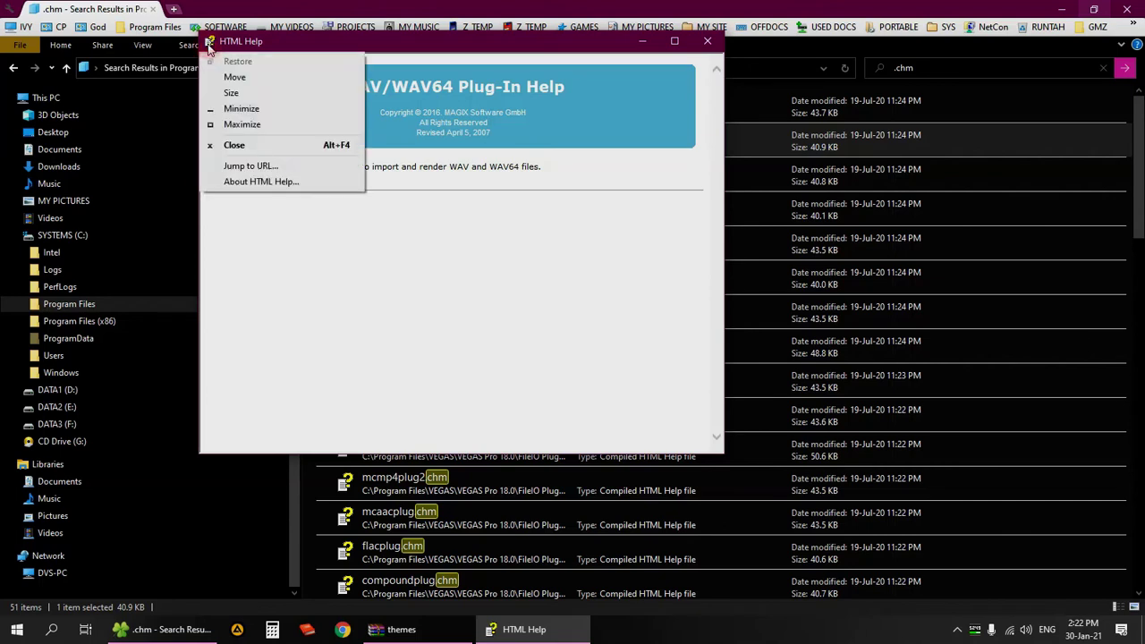
{"action": "left_click", "coordinate": [259, 165]}
{"action": "left_click", "coordinate": [412, 267]}
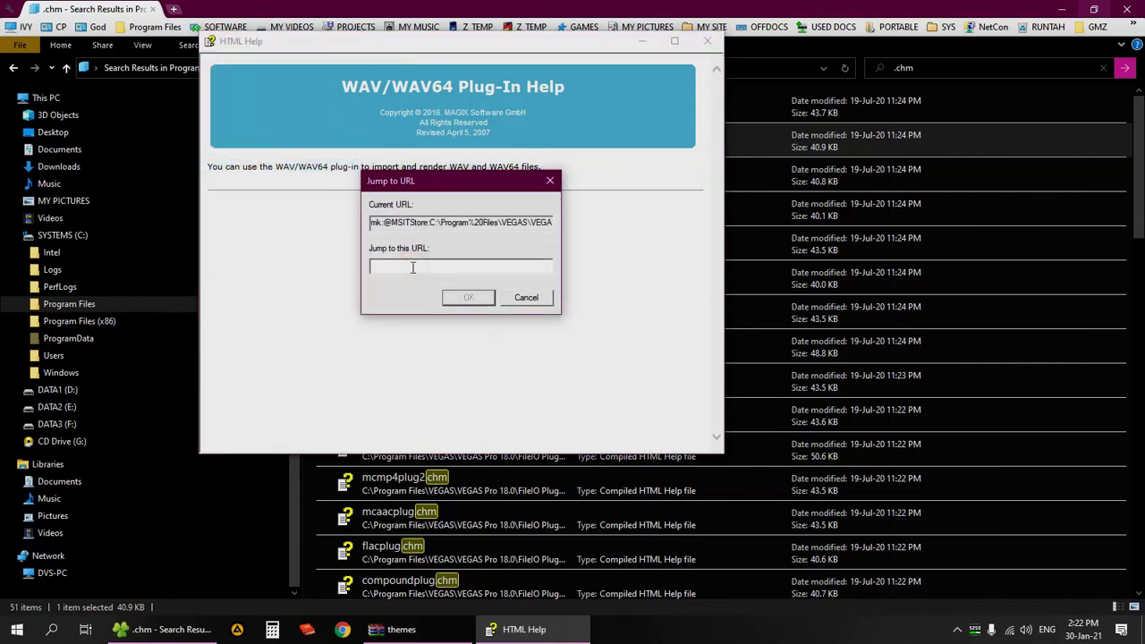
{"action": "type", "text": "https"}
{"action": "type", "text": "://"}
{"action": "type", "text": "www.g"}
{"action": "type", "text": "oogle.com"}
{"action": "left_click", "coordinate": [467, 298]}
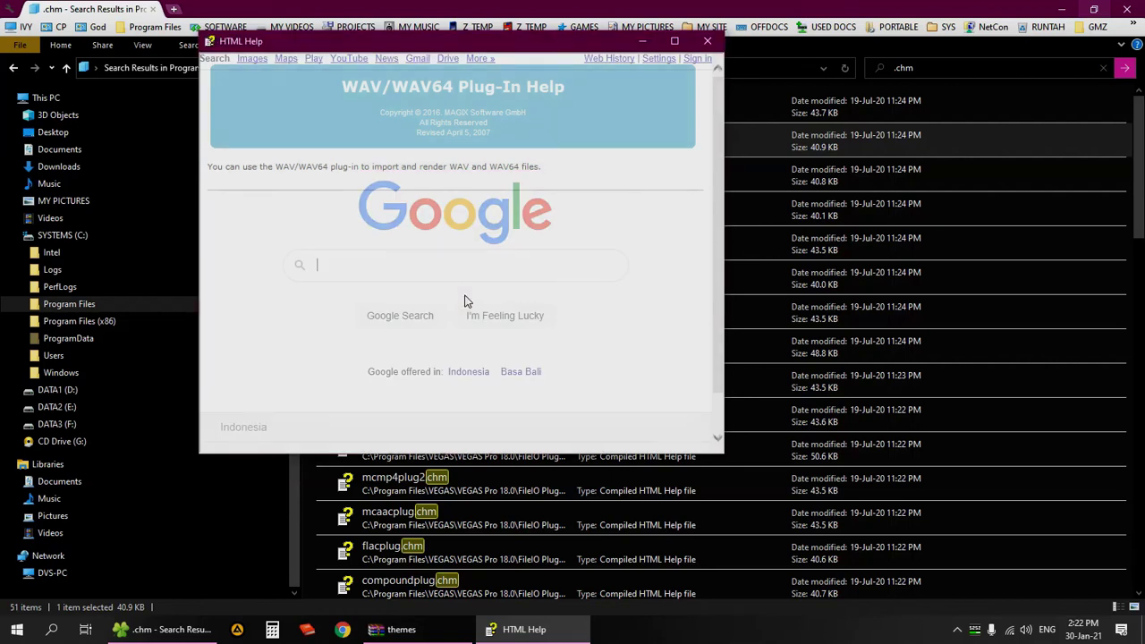
{"action": "left_click", "coordinate": [674, 41]}
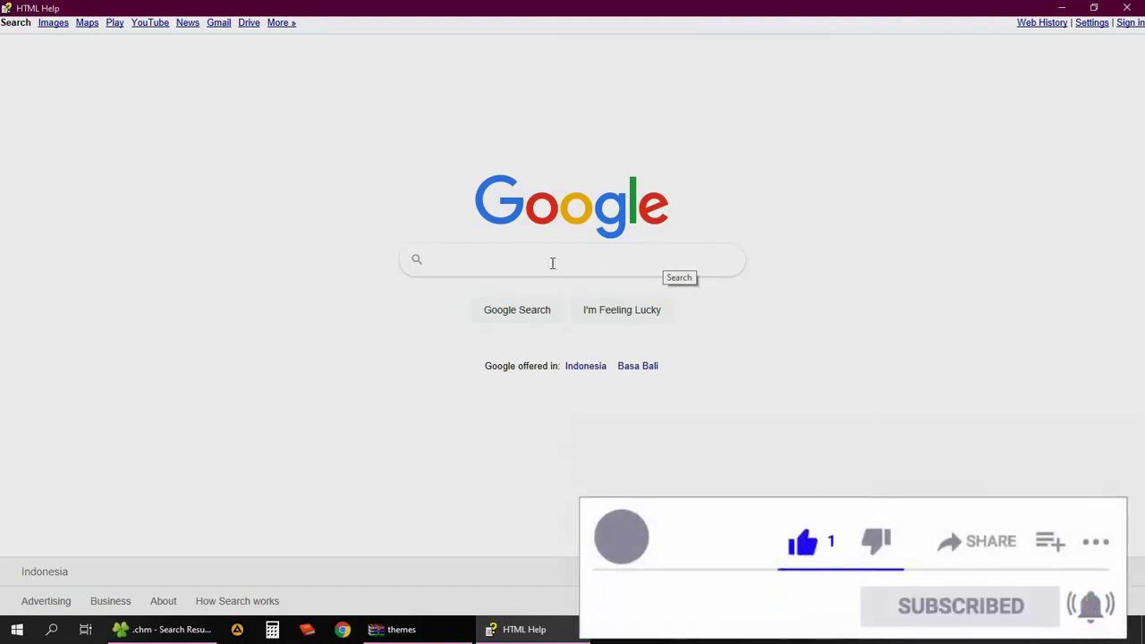
{"action": "left_click", "coordinate": [552, 263]}
{"action": "left_click", "coordinate": [840, 288]}
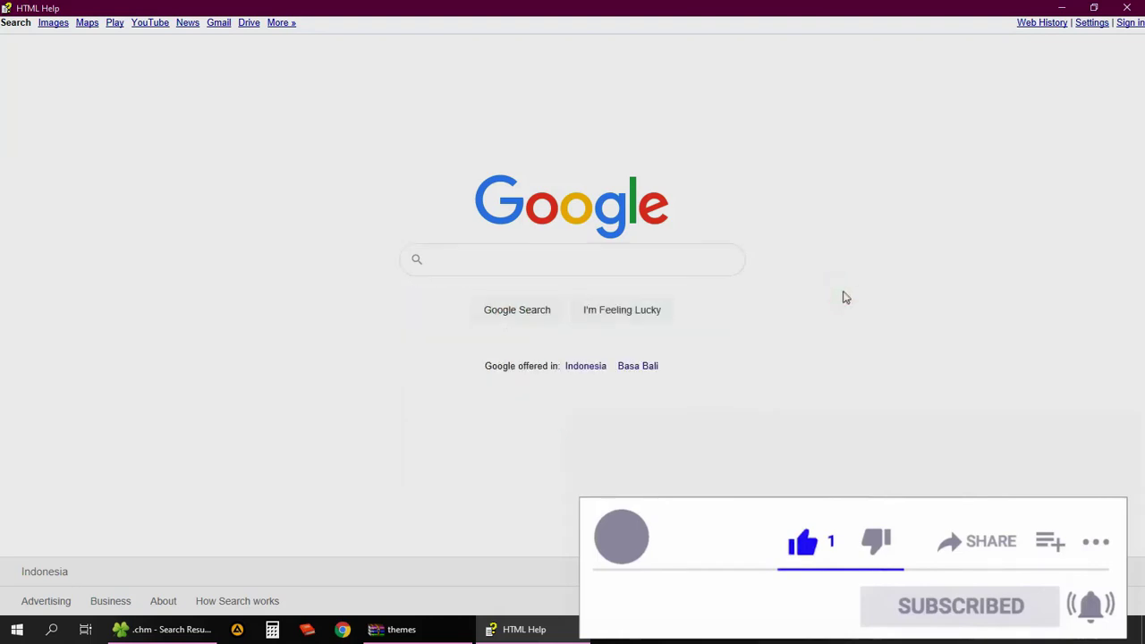